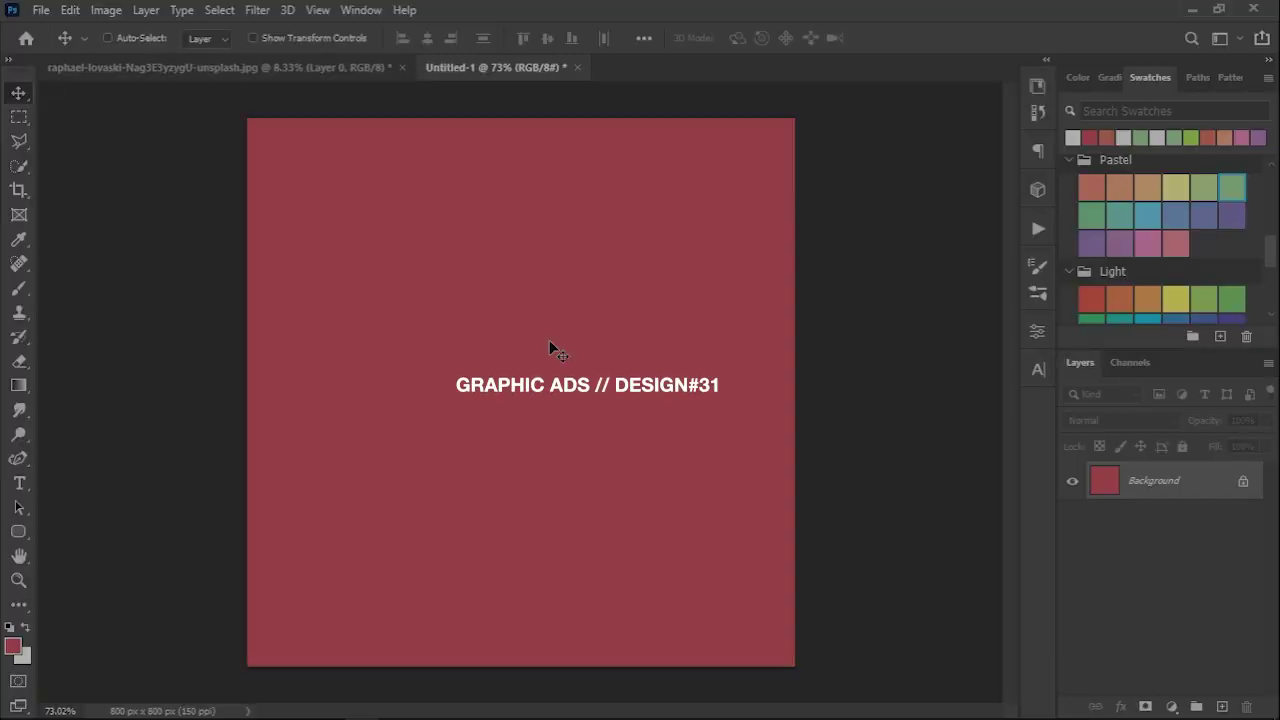
- Type a large white 'summer' and position the three stacked 'summer' lines at the canvas centre
{"action": "key", "text": "t"}
{"action": "left_click_drag", "start_coordinate": [397, 257], "coordinate": [727, 441]}
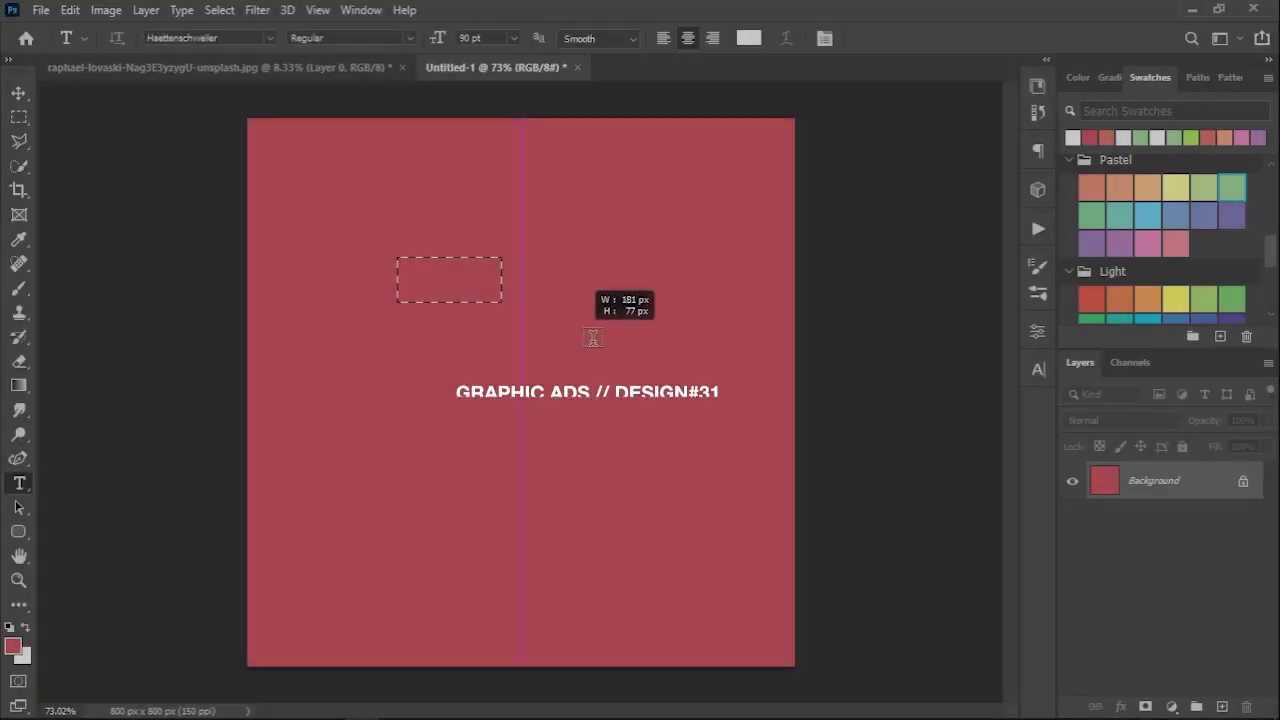
{"action": "type", "text": "summer"}
{"action": "key", "text": "ctrl+a"}
{"action": "type", "text": "0"}
{"action": "key", "text": "Return"}
{"action": "key", "text": "ctrl+Return"}
{"action": "key", "text": "v"}
{"action": "mouse_move", "coordinate": [557, 351]}
{"action": "left_mouse_down"}
{"action": "mouse_move", "coordinate": [527, 335]}
{"action": "mouse_move", "coordinate": [549, 340]}
{"action": "mouse_move", "coordinate": [569, 484]}
{"action": "left_mouse_up"}
{"action": "left_click", "coordinate": [1096, 548], "text": "shift"}
{"action": "left_click_drag", "start_coordinate": [583, 398], "coordinate": [549, 388]}
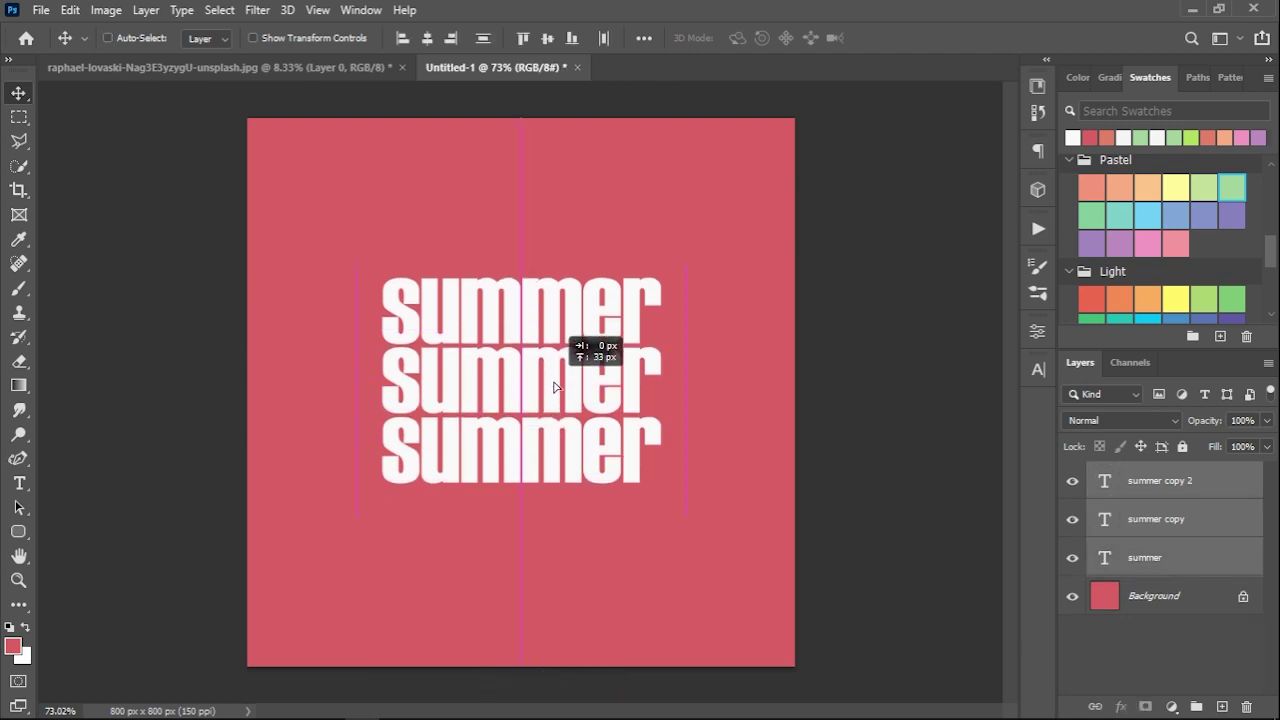
- Draw an elliptical marquee and enlarge it into a circle surrounding the text block
{"action": "right_click", "coordinate": [19, 117]}
{"action": "left_click", "coordinate": [75, 131]}
{"action": "mouse_move", "coordinate": [400, 255]}
{"action": "left_mouse_down"}
{"action": "mouse_move", "coordinate": [505, 405]}
{"action": "mouse_move", "coordinate": [566, 390]}
{"action": "left_mouse_up"}
{"action": "right_click", "coordinate": [566, 390]}
{"action": "left_click", "coordinate": [618, 214]}
{"action": "left_click_drag", "start_coordinate": [650, 504], "coordinate": [669, 532]}
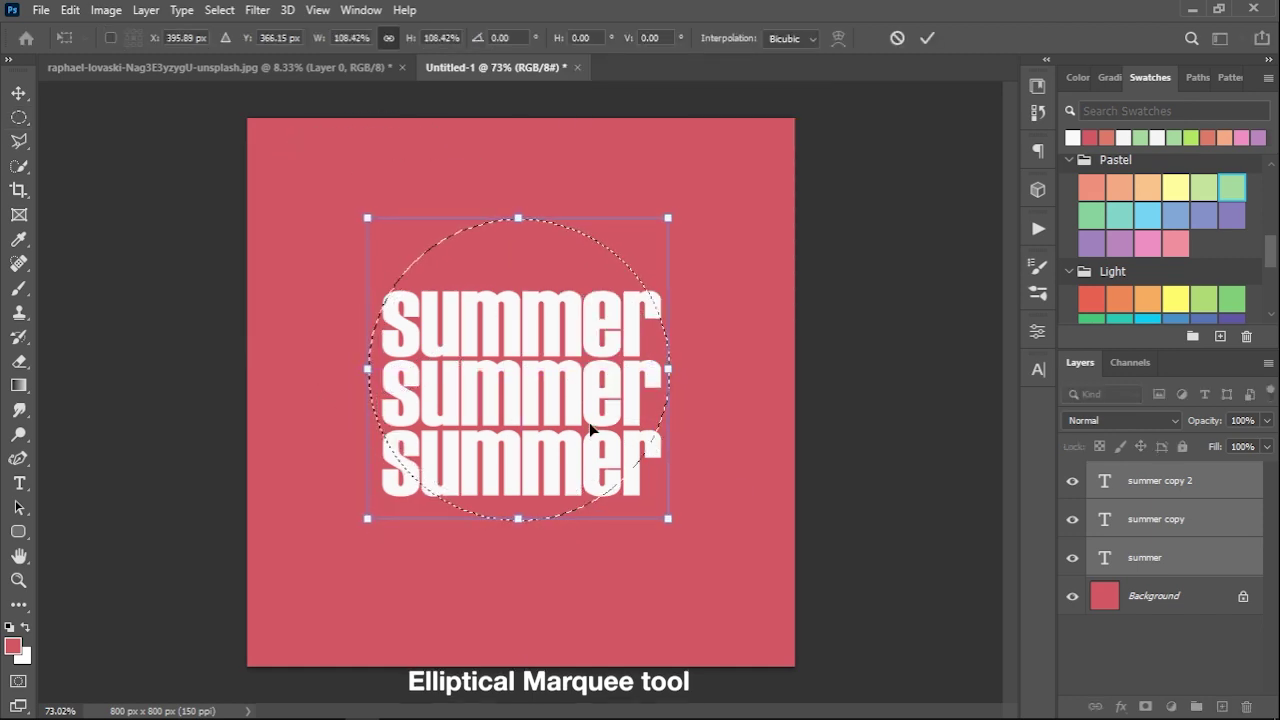
{"action": "key", "text": "Return"}
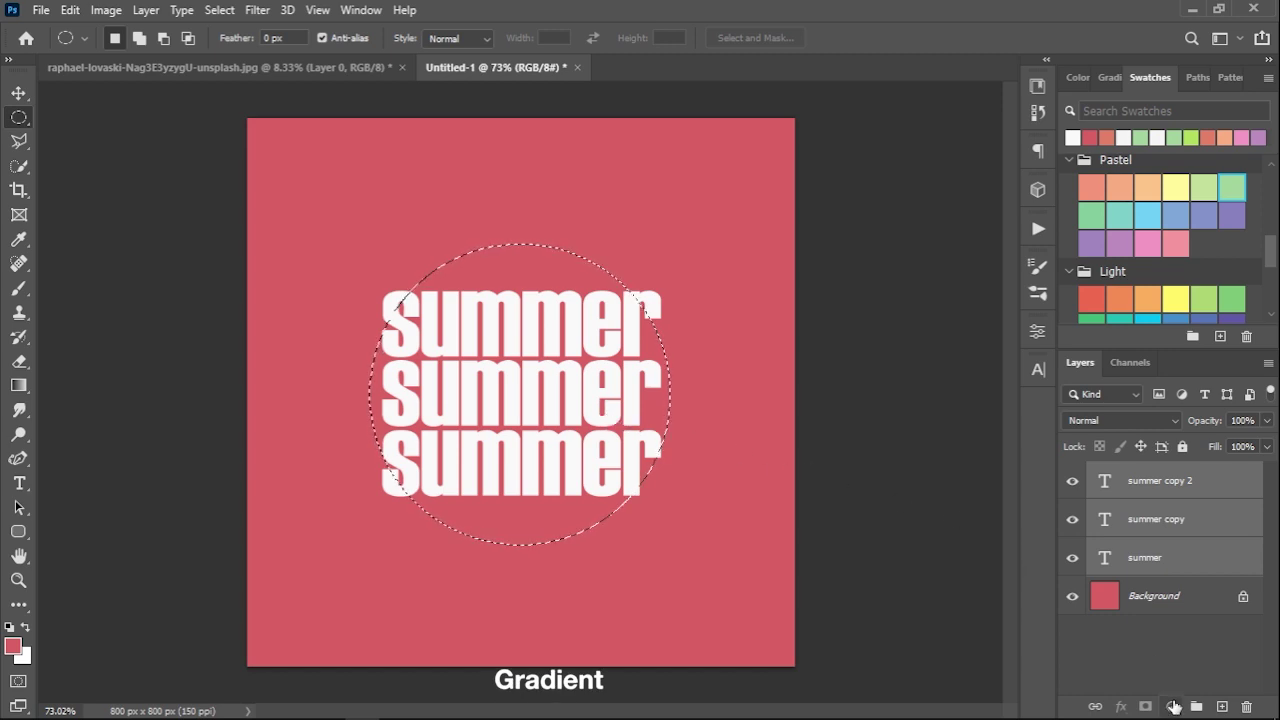
- Add a Gradient Fill layer in the circle with its left stop set to pink dc6363
{"action": "left_click", "coordinate": [1174, 707]}
{"action": "left_click", "coordinate": [1140, 384]}
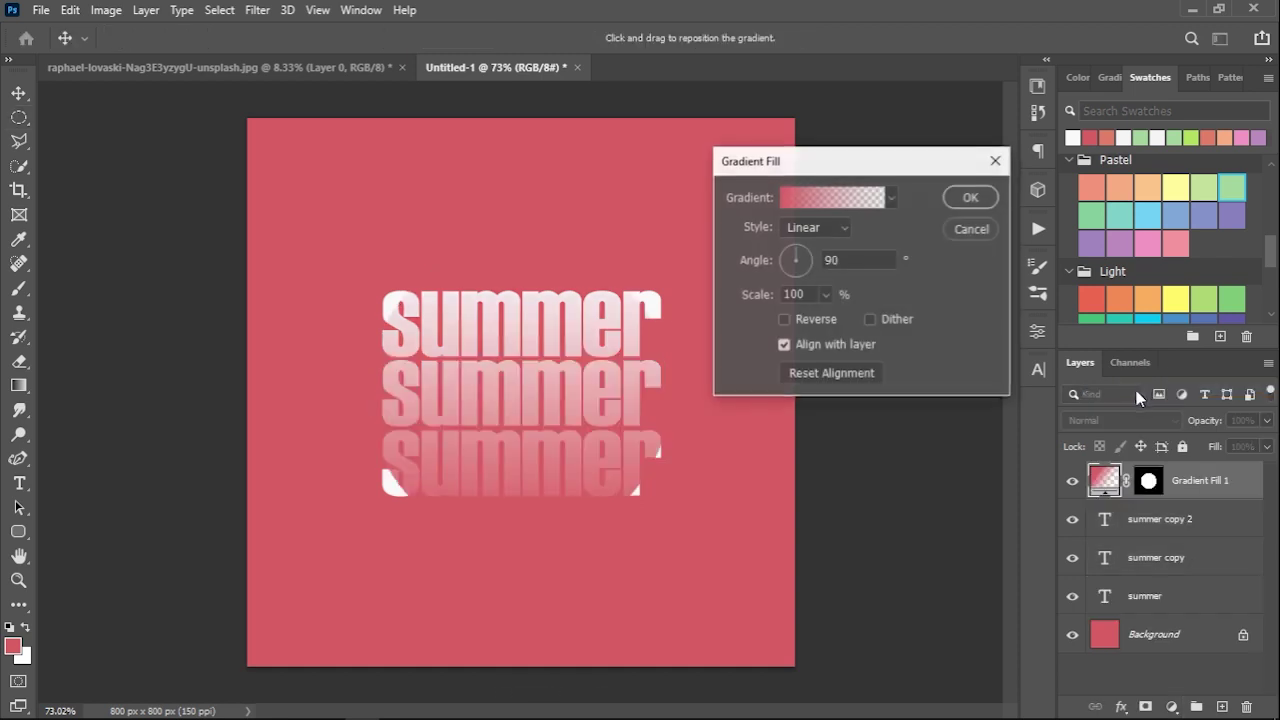
{"action": "left_click", "coordinate": [889, 199]}
{"action": "left_click", "coordinate": [760, 263]}
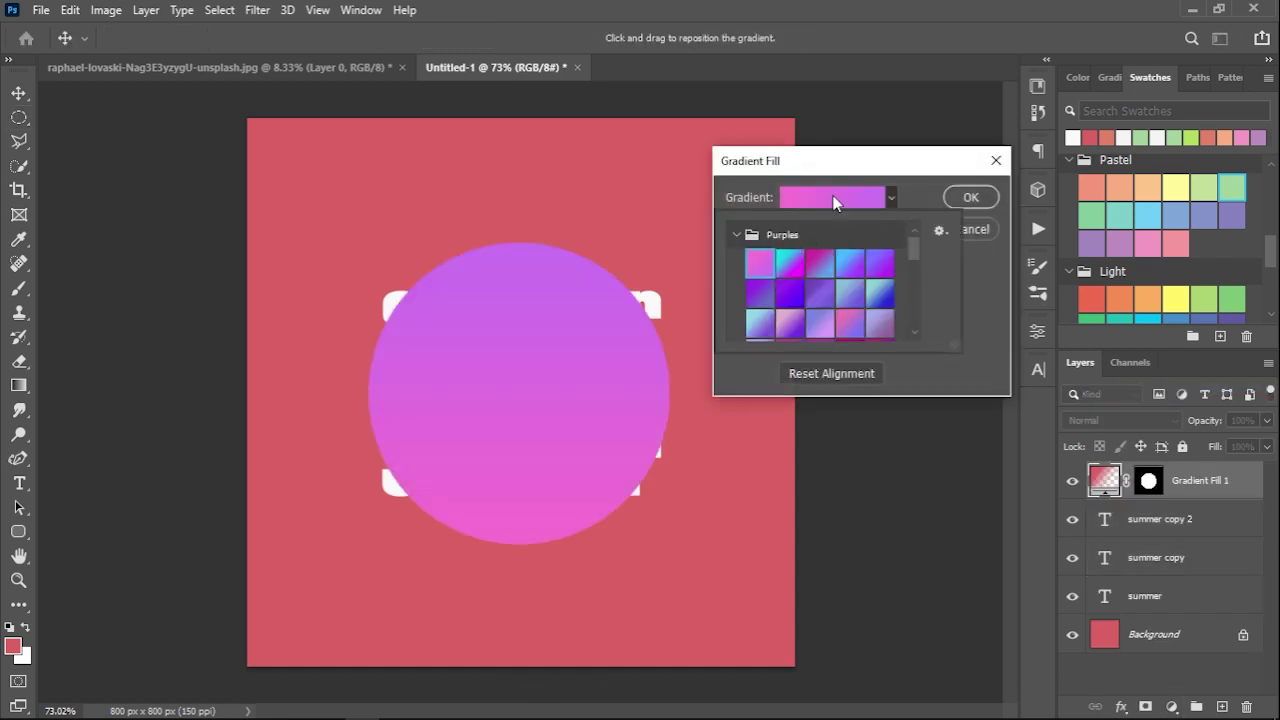
{"action": "left_click", "coordinate": [836, 198]}
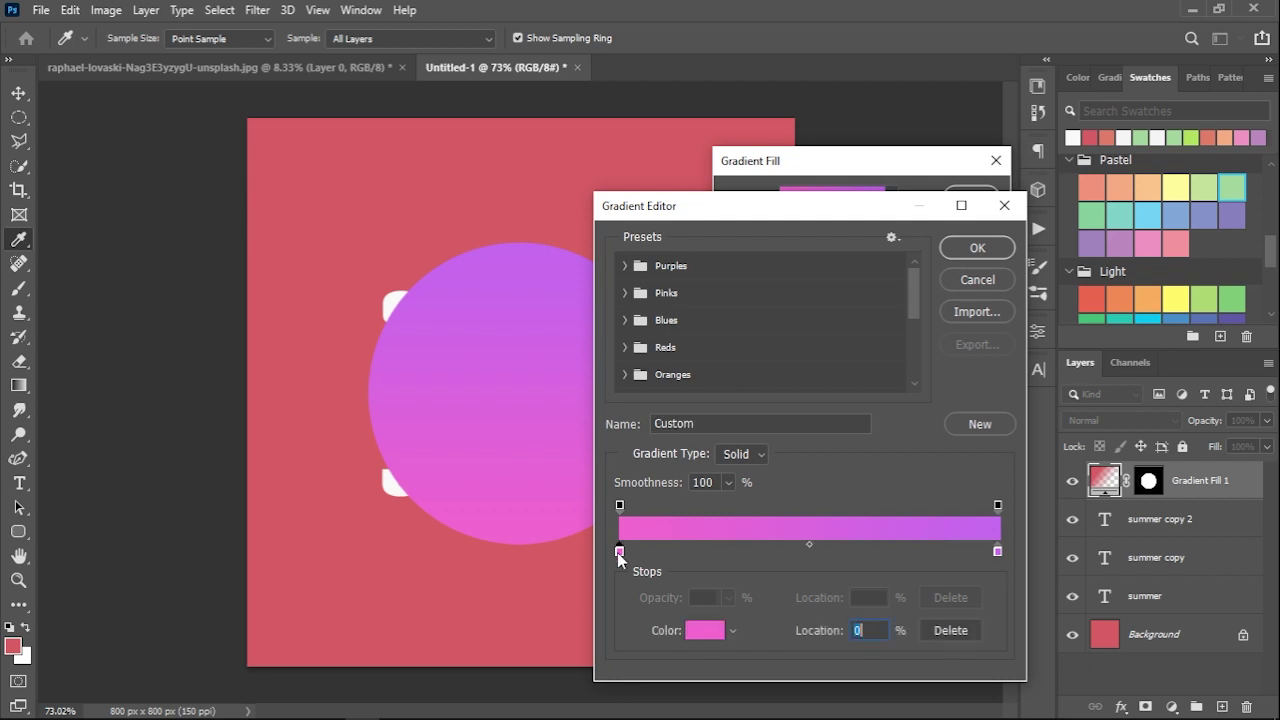
{"action": "double_click", "coordinate": [620, 551]}
{"action": "left_click", "coordinate": [372, 536]}
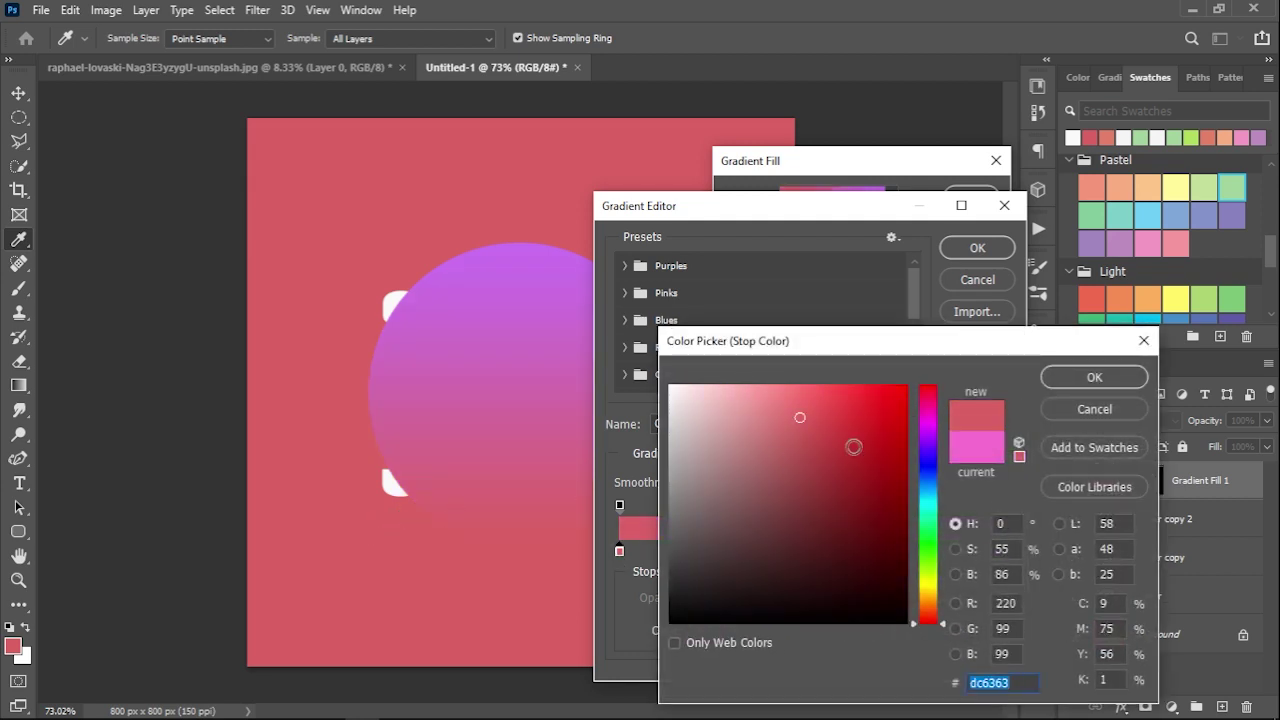
{"action": "left_click", "coordinate": [1094, 377]}
- Set the right stop to salmon e48068, apply the gradient, and move it below the text layers
{"action": "double_click", "coordinate": [999, 545]}
{"action": "left_click", "coordinate": [1091, 187]}
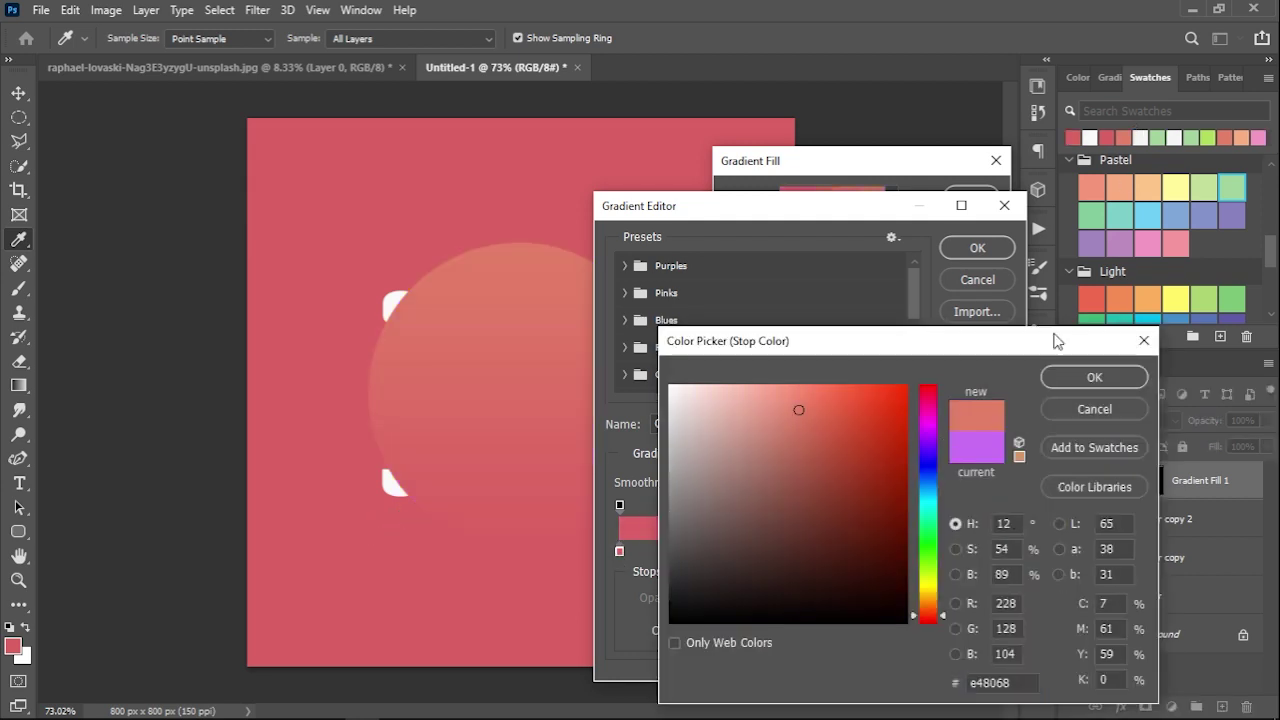
{"action": "left_click", "coordinate": [1053, 376]}
{"action": "left_click", "coordinate": [970, 252]}
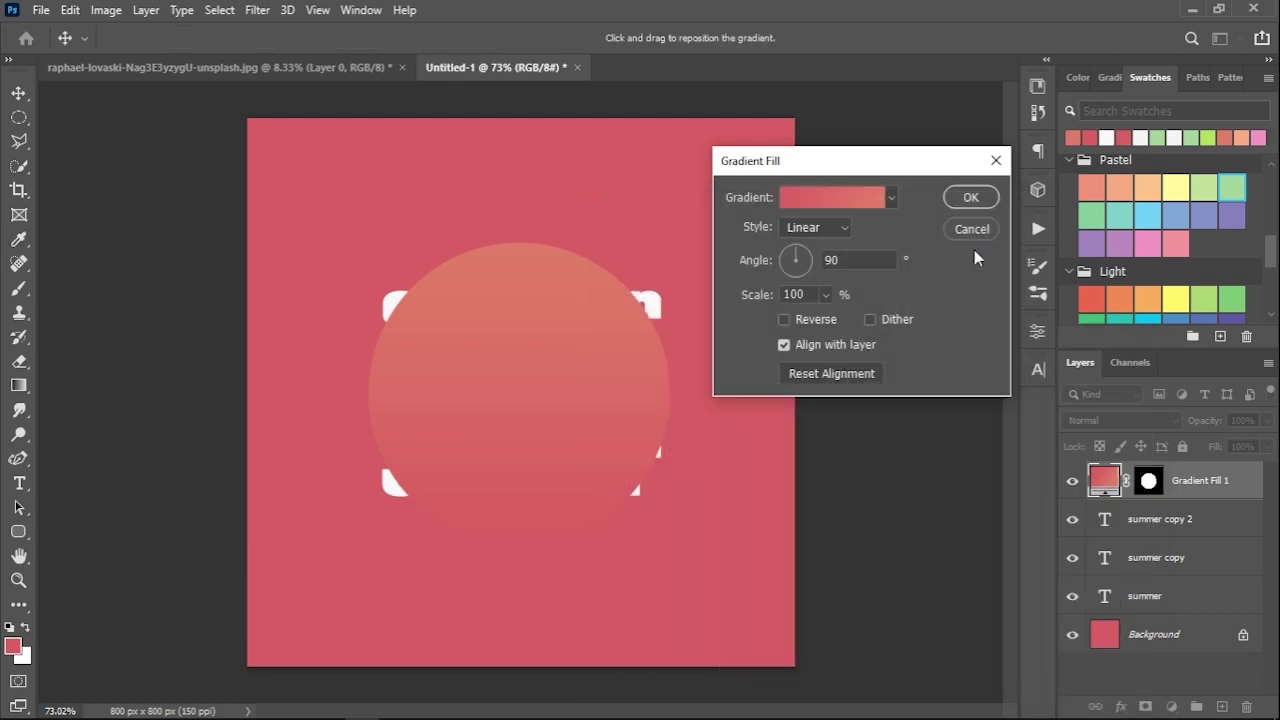
{"action": "key", "text": "Return"}
{"action": "left_click_drag", "start_coordinate": [1190, 480], "coordinate": [1190, 610]}
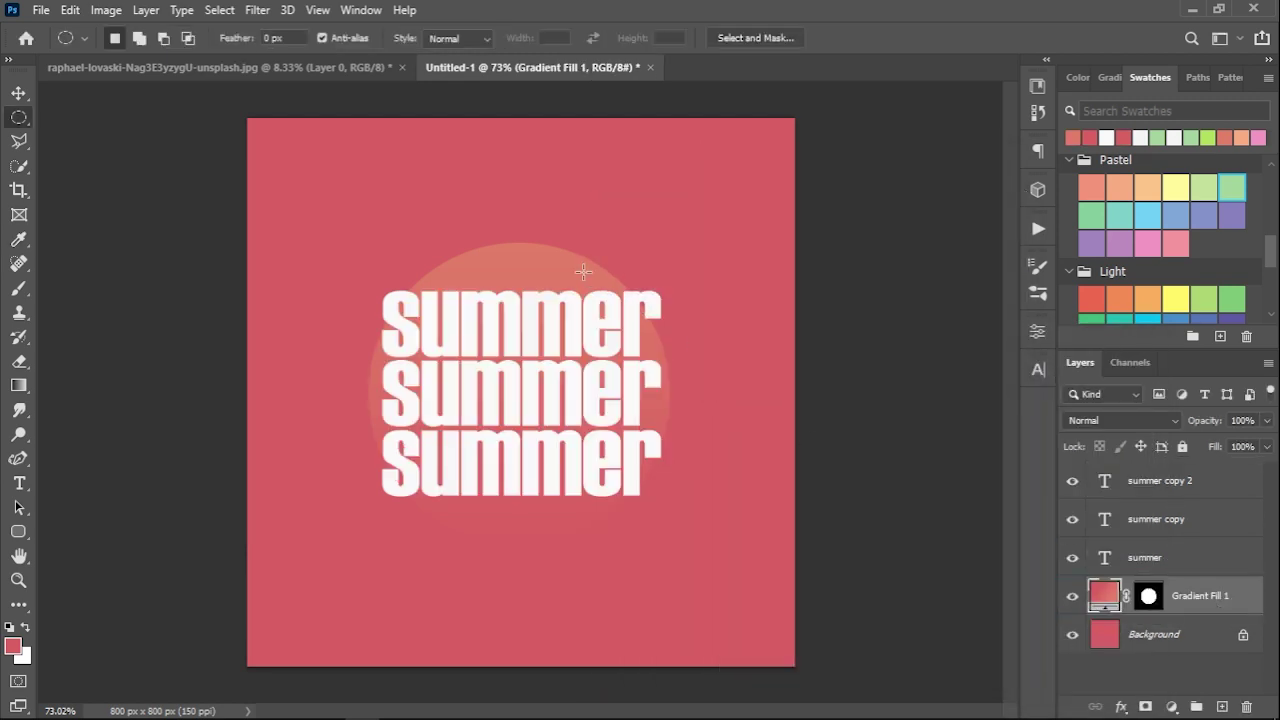
- Bring the ice cream photo into the ad and scale it to a narrow cone over the text
{"action": "key", "text": "v"}
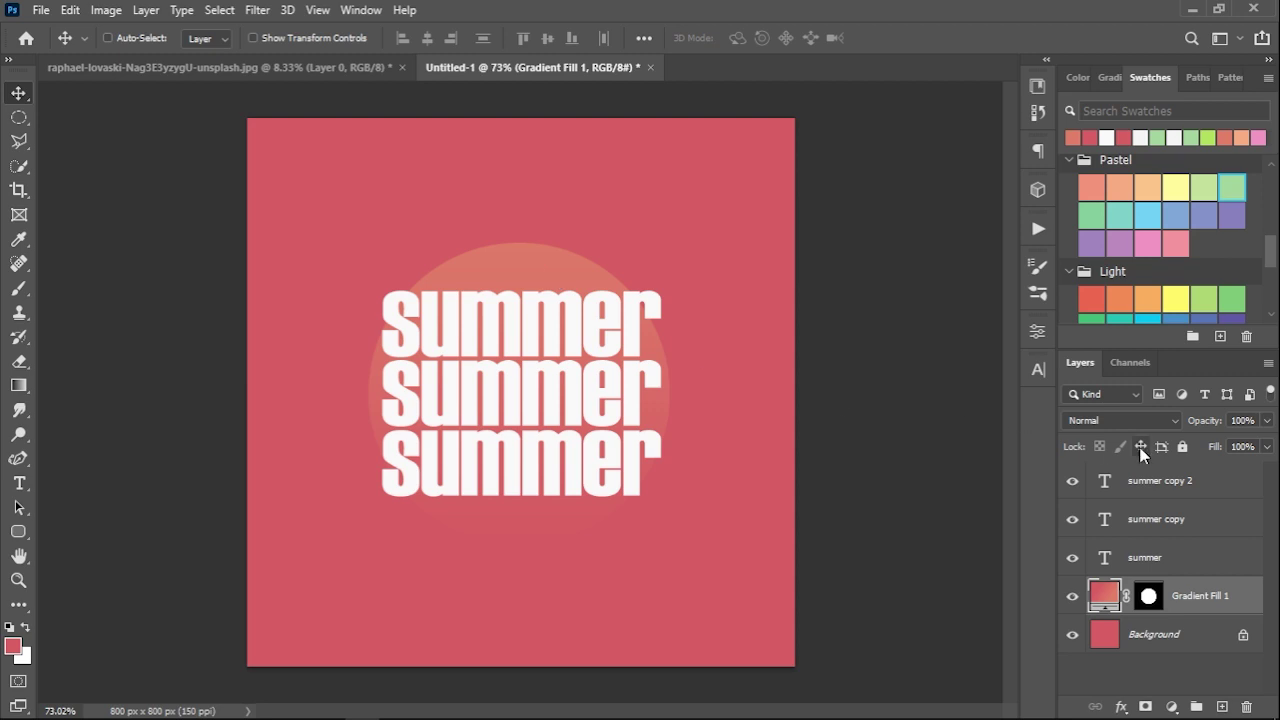
{"action": "left_click", "coordinate": [356, 75]}
{"action": "left_click_drag", "start_coordinate": [532, 305], "coordinate": [562, 413]}
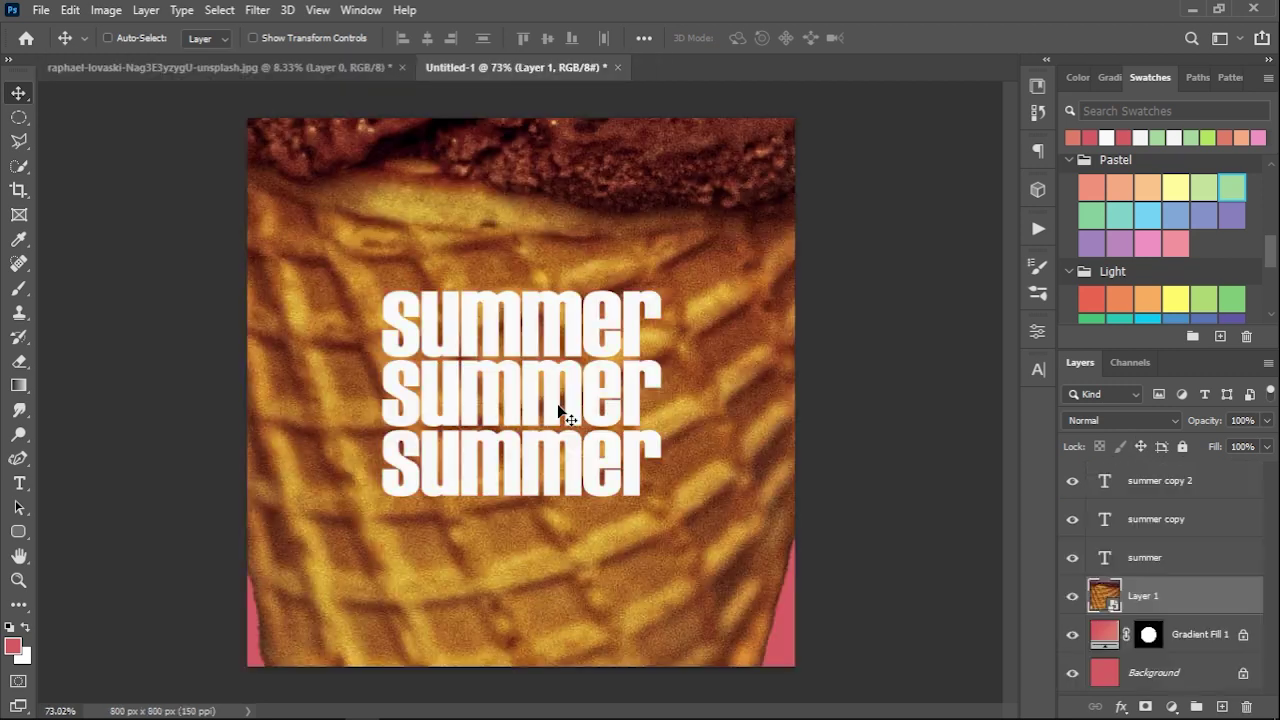
{"action": "key", "text": "ctrl+t"}
{"action": "left_click_drag", "start_coordinate": [1000, 393], "coordinate": [611, 378]}
{"action": "left_click_drag", "start_coordinate": [534, 164], "coordinate": [528, 333]}
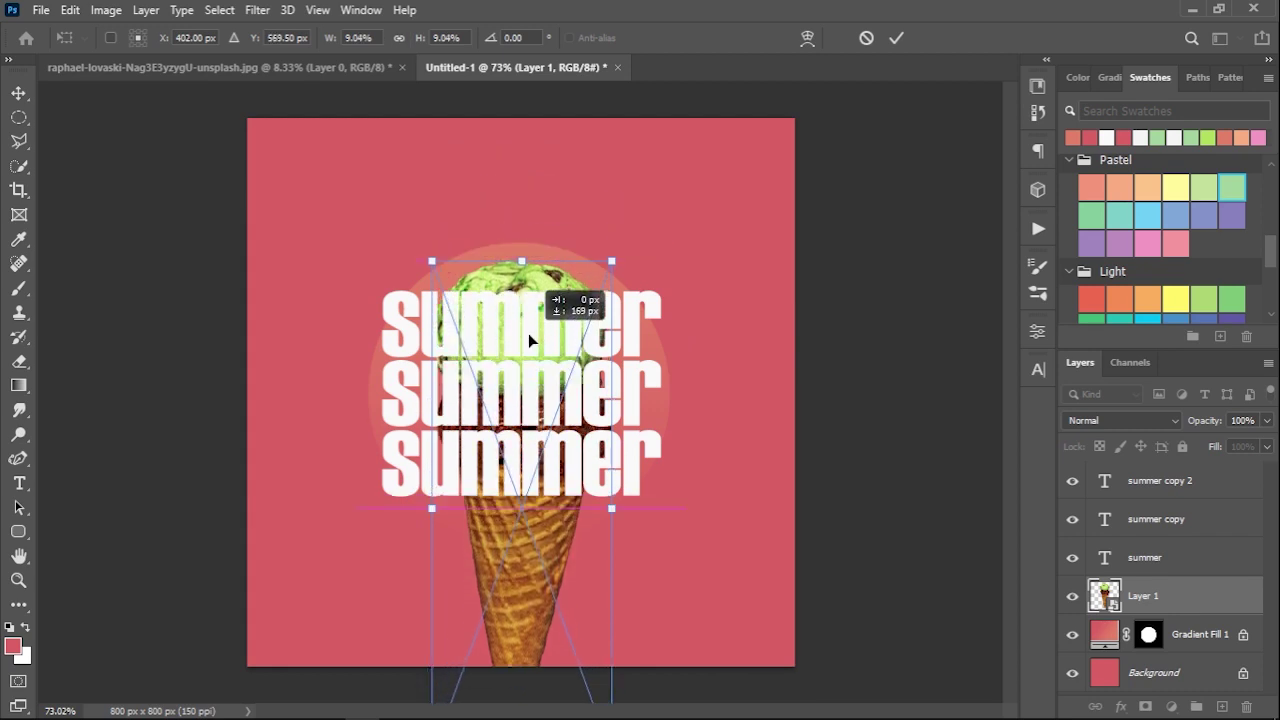
{"action": "left_click", "coordinate": [896, 37]}
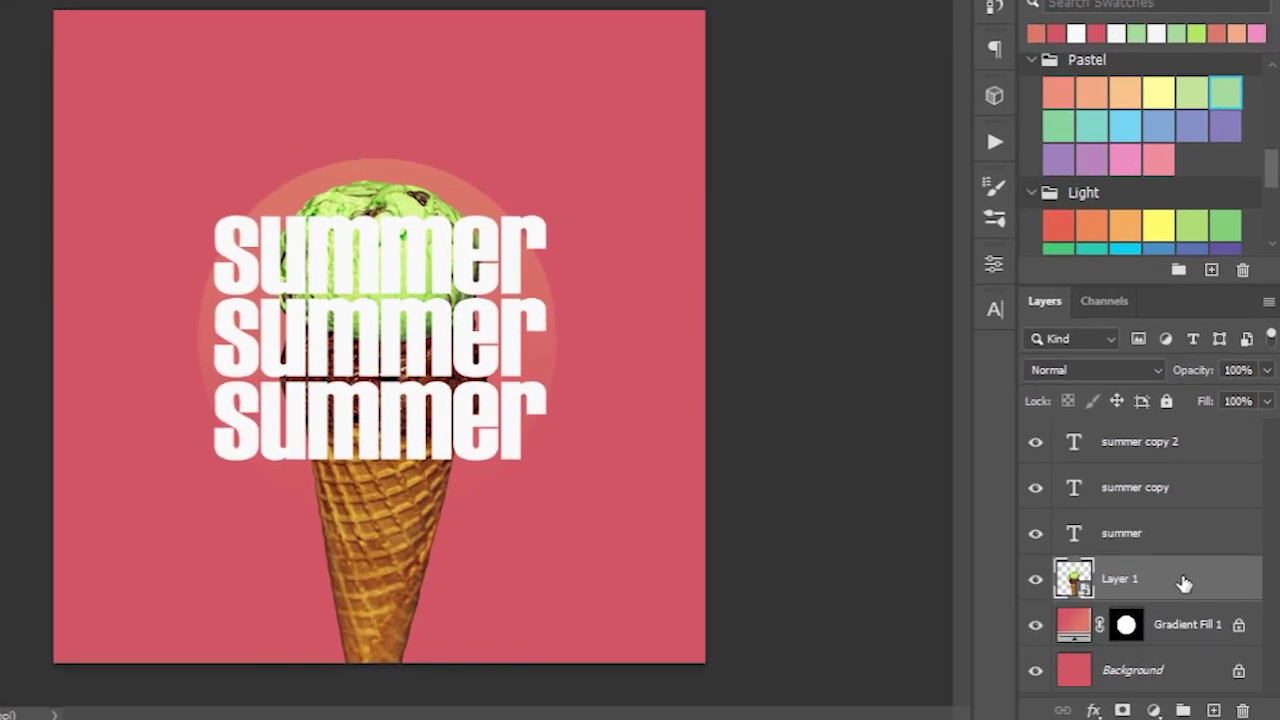
- Move Layer 1 above the summer layer and add an empty Layer 2 beneath it
{"action": "mouse_move", "coordinate": [1184, 583]}
{"action": "left_mouse_down"}
{"action": "mouse_move", "coordinate": [1152, 515]}
{"action": "mouse_move", "coordinate": [1157, 486]}
{"action": "left_mouse_up"}
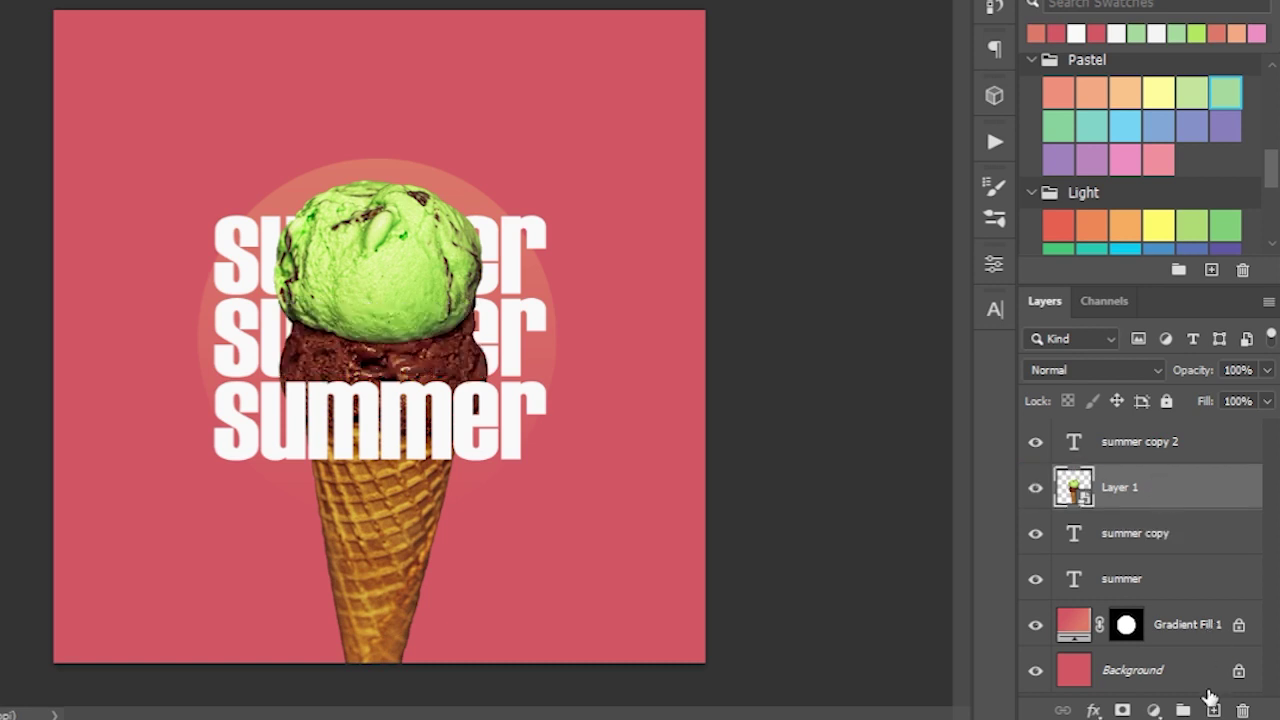
{"action": "left_click", "coordinate": [1214, 710]}
{"action": "left_click_drag", "start_coordinate": [1157, 503], "coordinate": [1188, 556]}
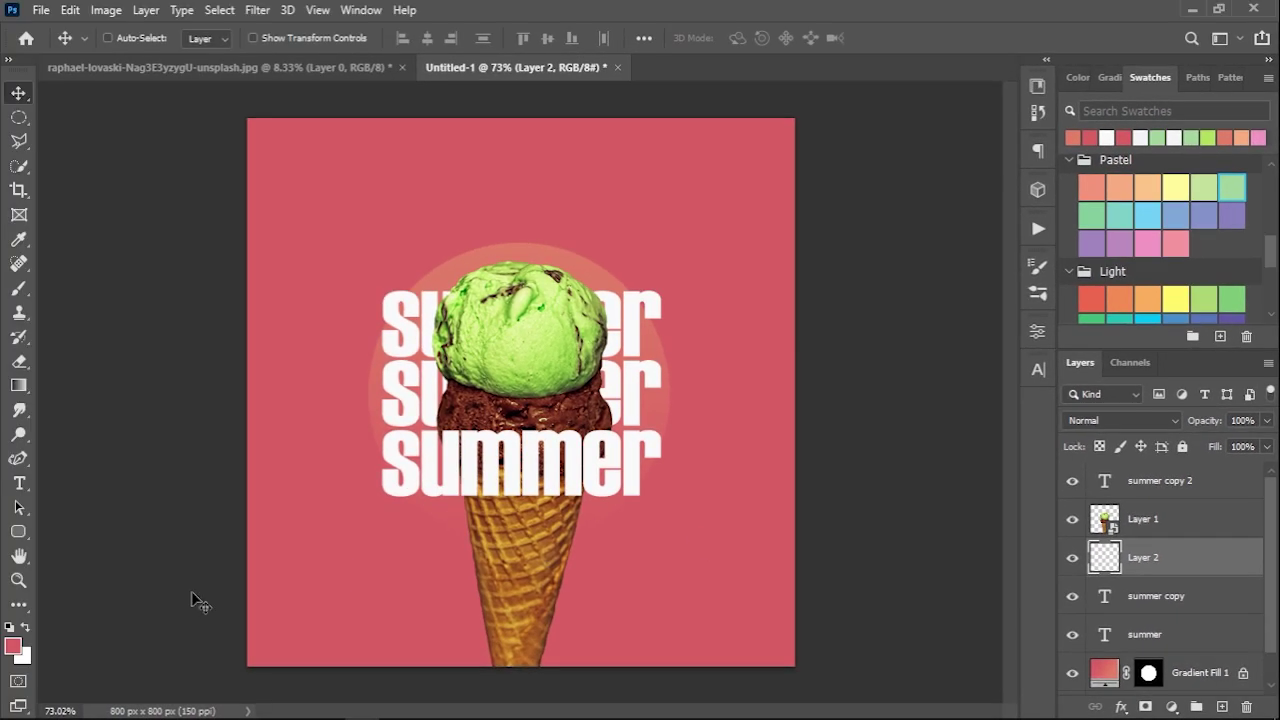
- Set the foreground colour to a dark red
{"action": "left_click", "coordinate": [13, 647]}
{"action": "left_click", "coordinate": [833, 456]}
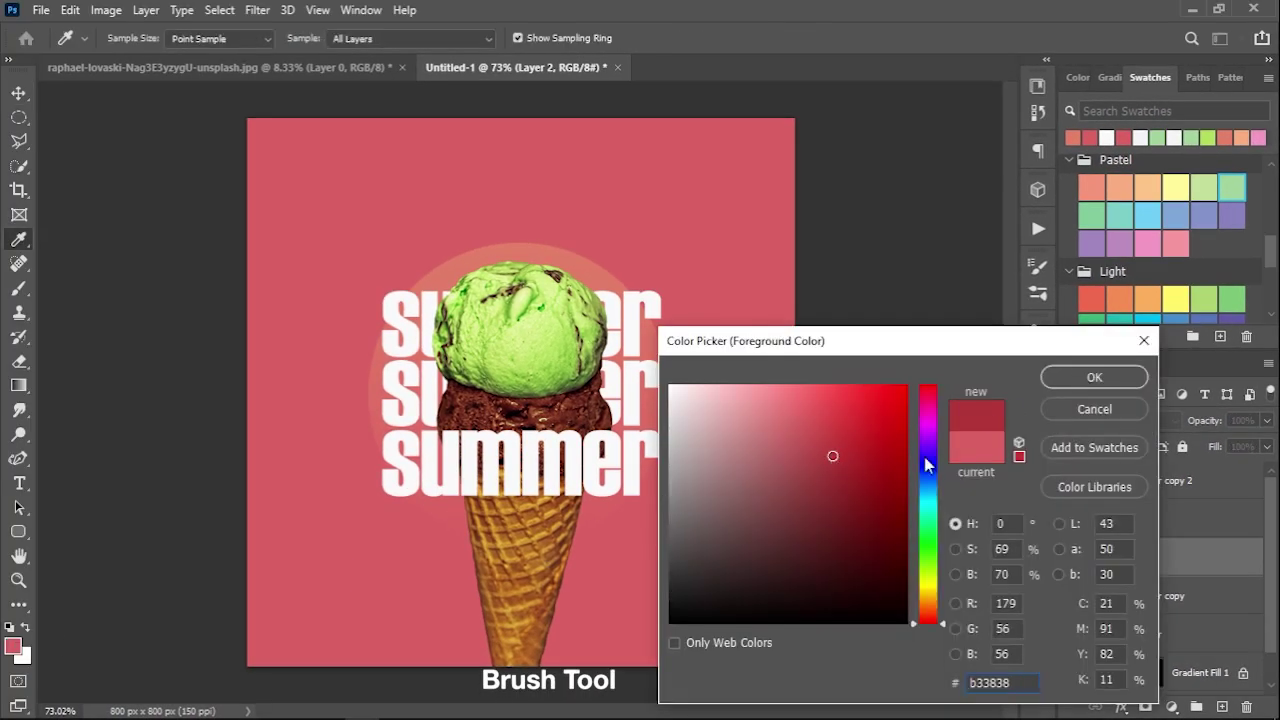
{"action": "left_click", "coordinate": [865, 497]}
{"action": "left_click", "coordinate": [1062, 380]}
- Brush a dark red shadow behind the ice cream on Layer 2 and set it to Linear Burn
{"action": "key", "text": "b"}
{"action": "key", "text": "bracketright"}
{"action": "key", "text": "bracketright"}
{"action": "right_click", "coordinate": [600, 360]}
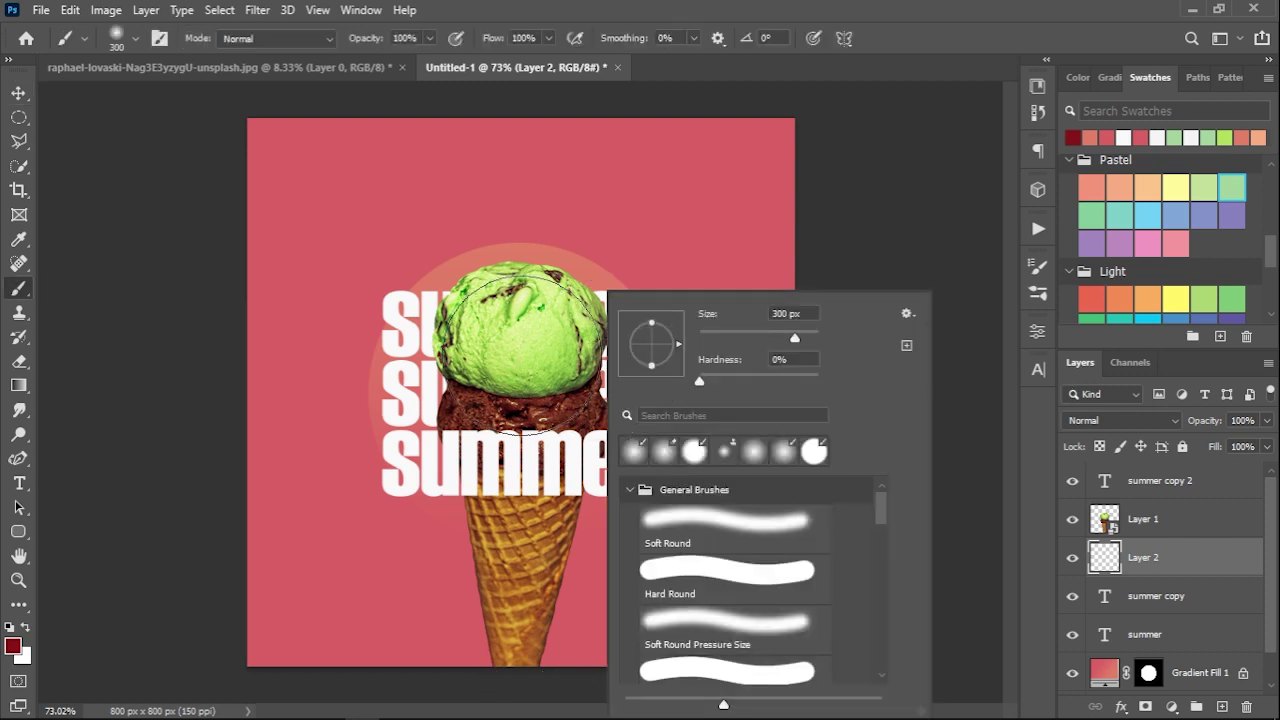
{"action": "key", "text": "Escape"}
{"action": "key", "text": "bracketleft"}
{"action": "mouse_move", "coordinate": [520, 410]}
{"action": "left_mouse_down"}
{"action": "mouse_move", "coordinate": [532, 460]}
{"action": "mouse_move", "coordinate": [530, 415]}
{"action": "left_mouse_up"}
{"action": "key", "text": "bracketright"}
{"action": "key", "text": "bracketleft"}
{"action": "key", "text": "bracketleft"}
{"action": "key", "text": "bracketright"}
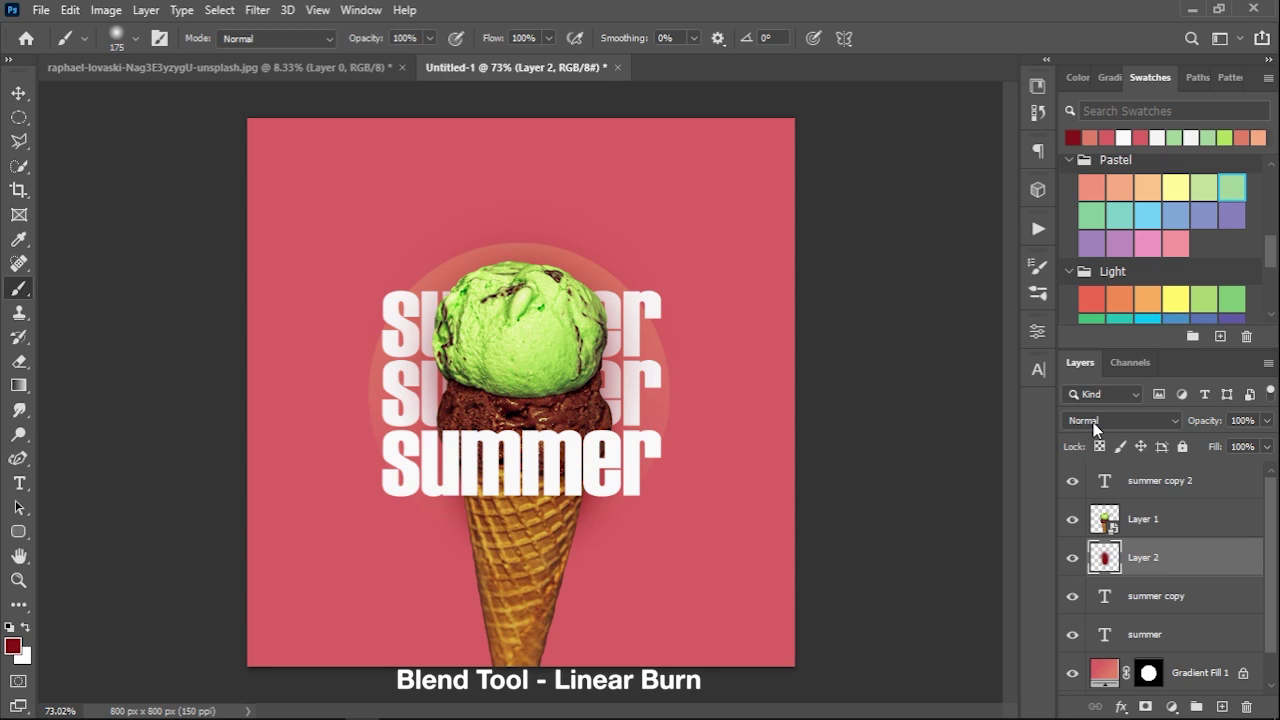
{"action": "left_click", "coordinate": [1095, 425]}
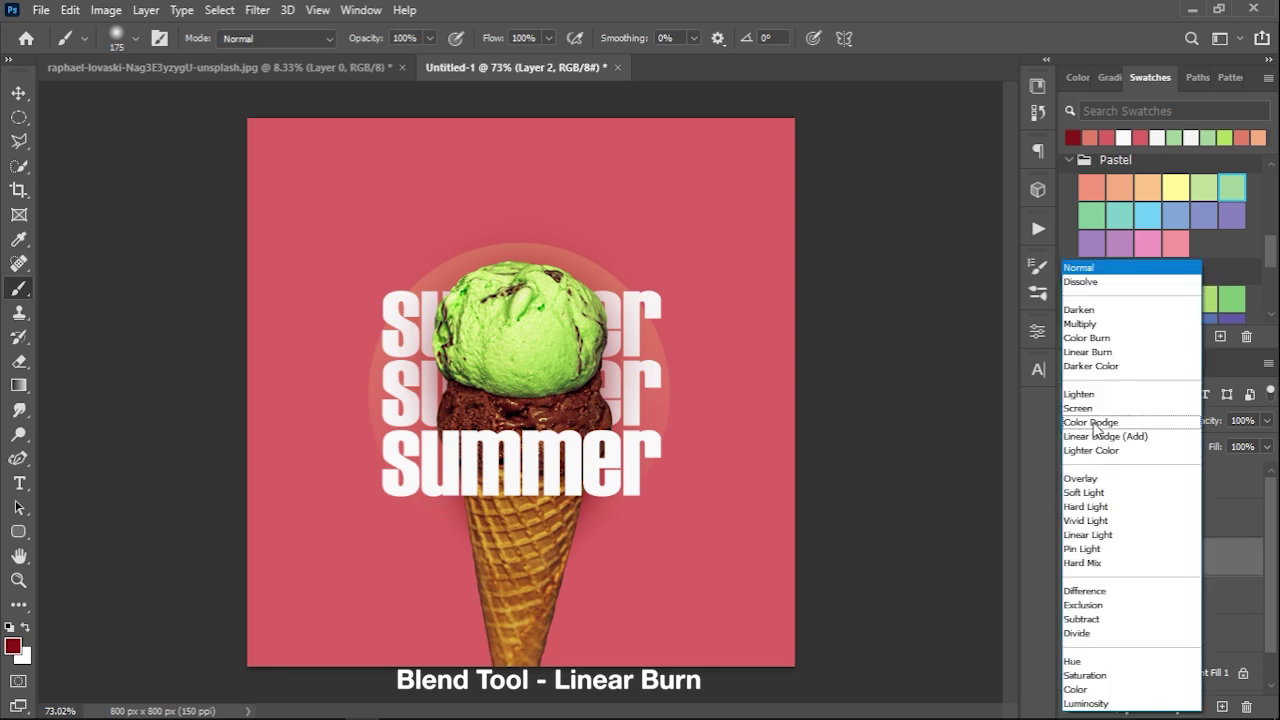
{"action": "left_click", "coordinate": [1105, 353]}
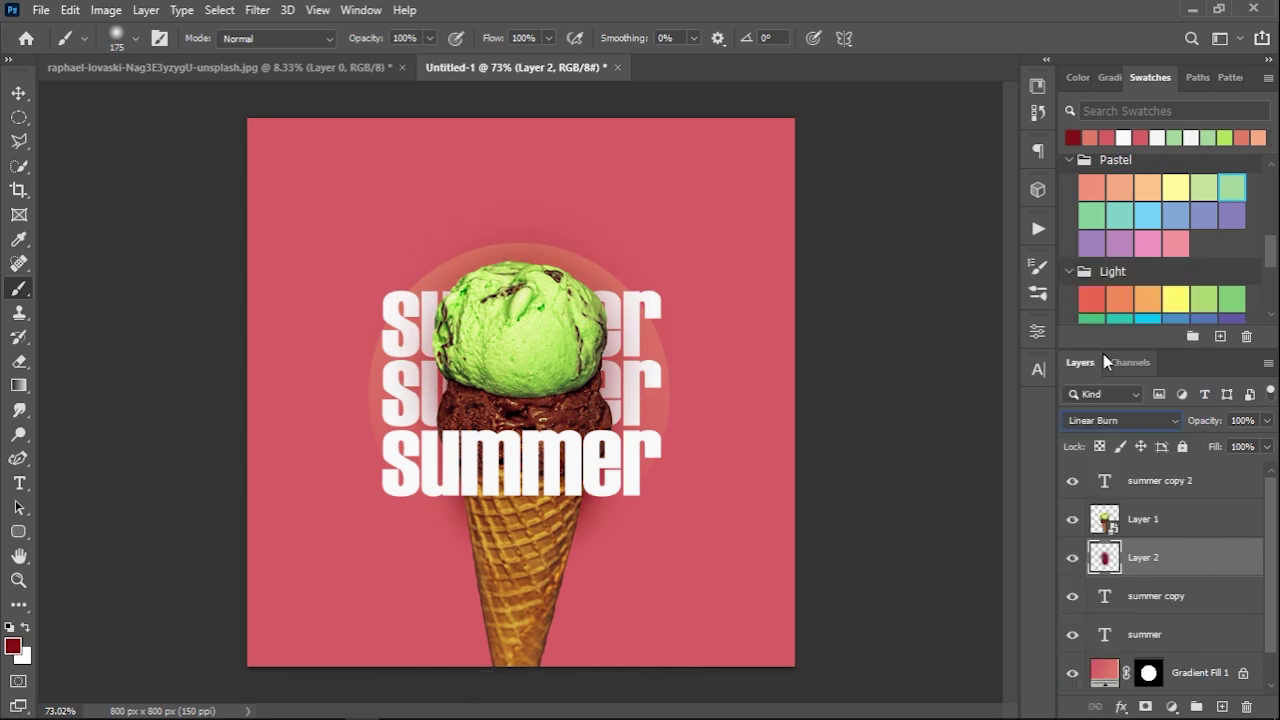
- Group the summer text, ice cream and Layer 2 layers into a group named 'main'
{"action": "left_click", "coordinate": [1180, 530], "text": "shift"}
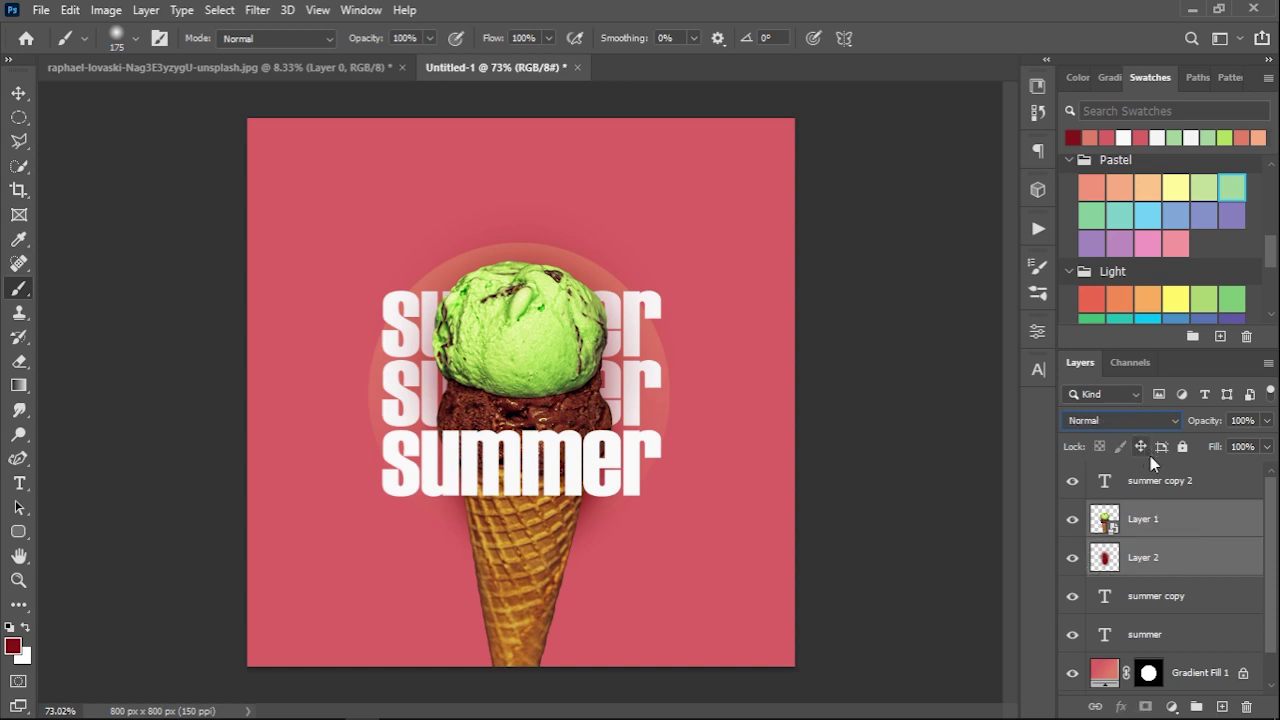
{"action": "left_click", "coordinate": [1160, 482], "text": "shift"}
{"action": "left_click", "coordinate": [1188, 636], "text": "shift"}
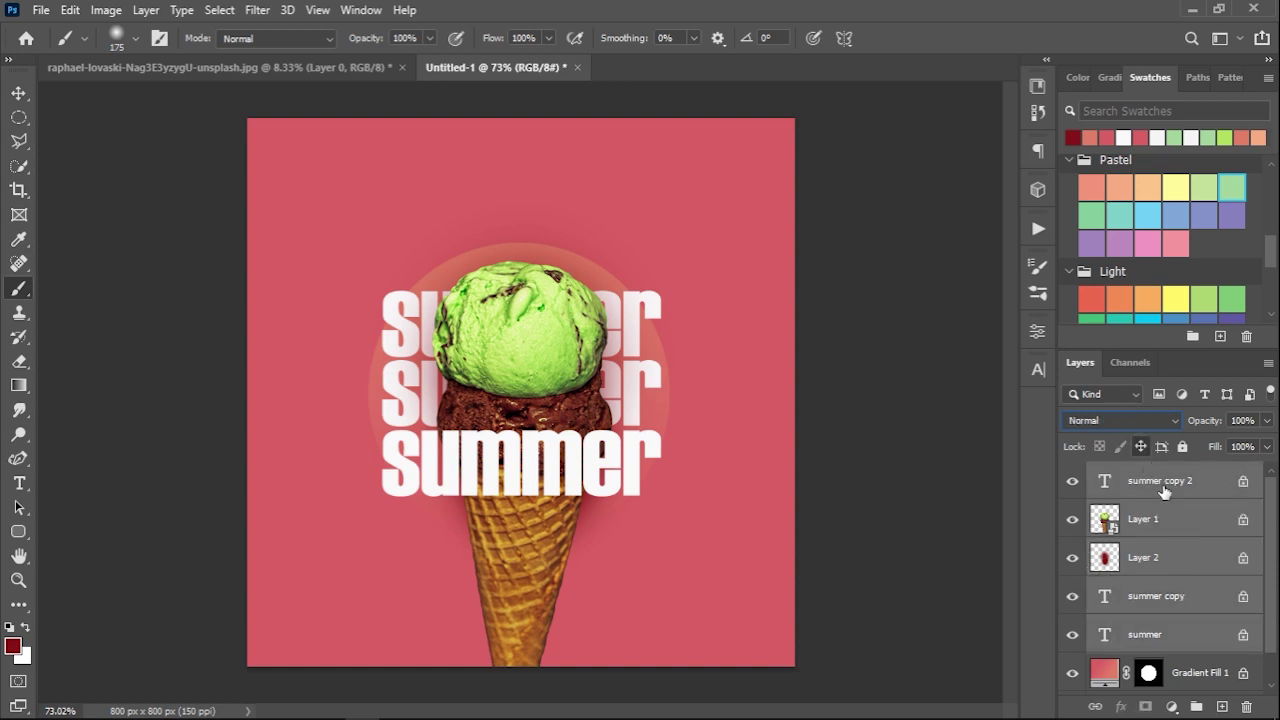
{"action": "key", "text": "ctrl+g"}
{"action": "type", "text": "main"}
{"action": "key", "text": "Return"}
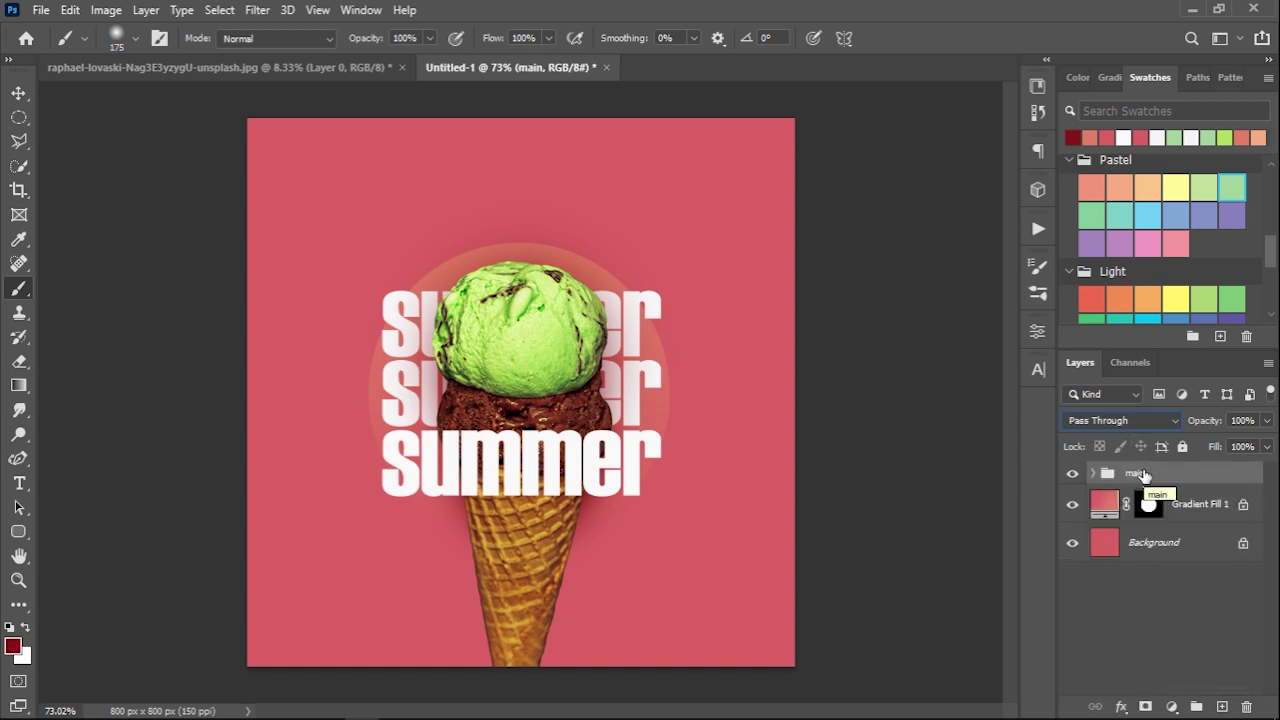
- Add two overlapping salmon Solid Color circle fills at the upper left
{"action": "left_click", "coordinate": [21, 123]}
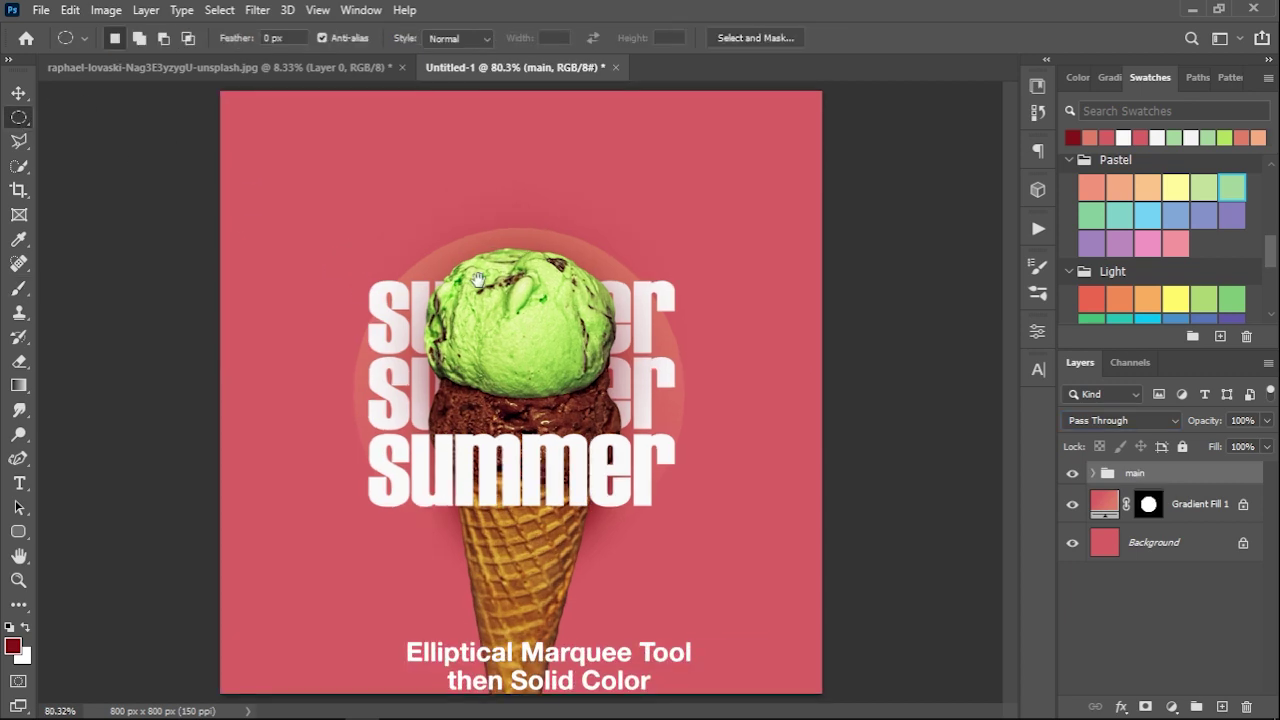
{"action": "left_click_drag", "start_coordinate": [340, 182], "coordinate": [485, 325]}
{"action": "left_click", "coordinate": [1172, 707]}
{"action": "left_click", "coordinate": [1170, 372]}
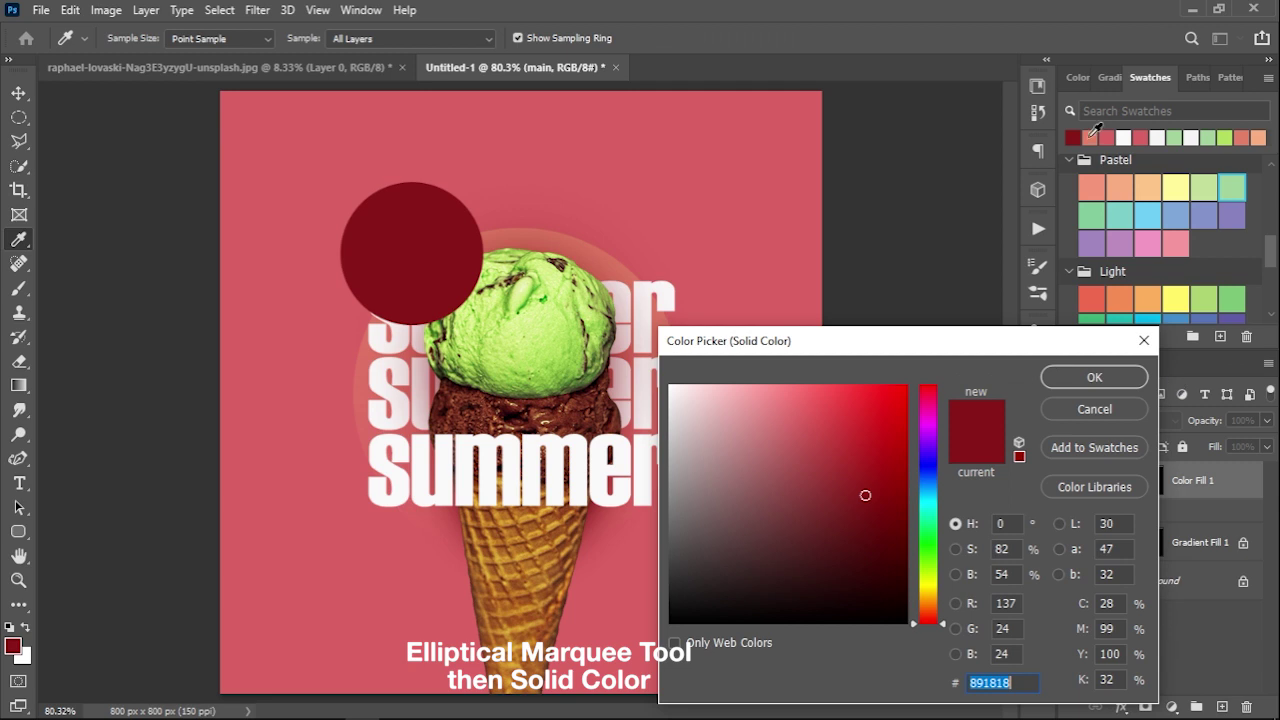
{"action": "left_click", "coordinate": [1091, 187]}
{"action": "left_click", "coordinate": [1074, 374]}
{"action": "left_click_drag", "start_coordinate": [313, 258], "coordinate": [410, 350]}
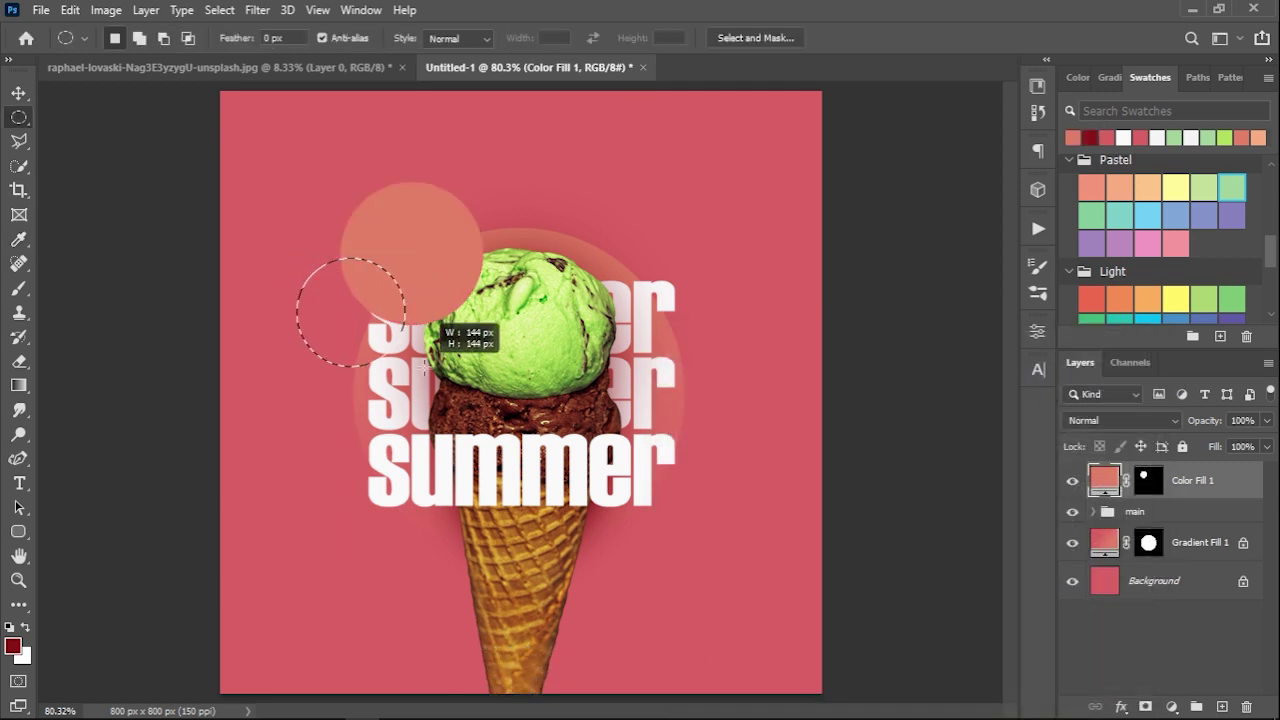
{"action": "left_click_drag", "start_coordinate": [382, 309], "coordinate": [388, 342]}
{"action": "left_click", "coordinate": [1172, 707]}
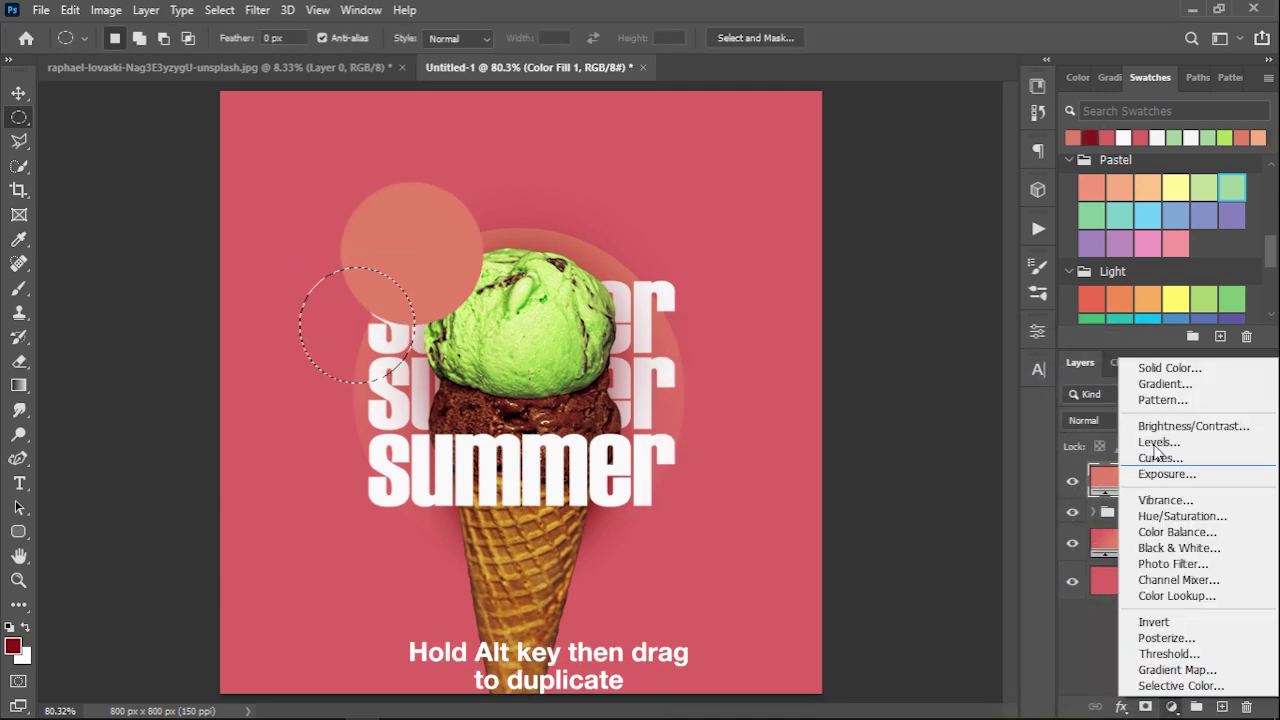
{"action": "left_click", "coordinate": [1170, 370]}
{"action": "left_click", "coordinate": [1091, 187]}
{"action": "left_click", "coordinate": [1080, 374]}
- Duplicate a salmon circle up and right and shrink it to about three quarters
{"action": "key", "text": "v"}
{"action": "mouse_move", "coordinate": [375, 319]}
{"action": "left_mouse_down"}
{"action": "mouse_move", "coordinate": [490, 209]}
{"action": "mouse_move", "coordinate": [510, 238]}
{"action": "mouse_move", "coordinate": [371, 257]}
{"action": "mouse_move", "coordinate": [400, 280]}
{"action": "mouse_move", "coordinate": [391, 314]}
{"action": "left_mouse_up"}
{"action": "key", "text": "ctrl+t"}
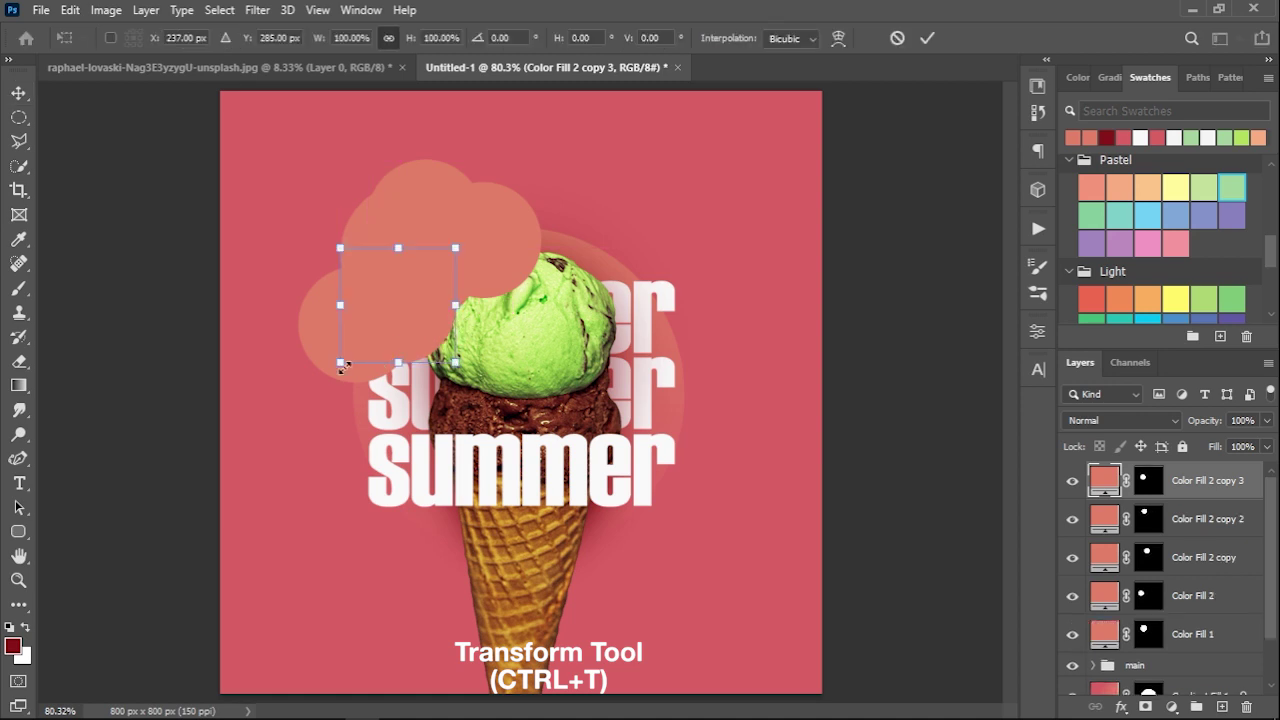
{"action": "left_click_drag", "start_coordinate": [341, 249], "coordinate": [371, 275]}
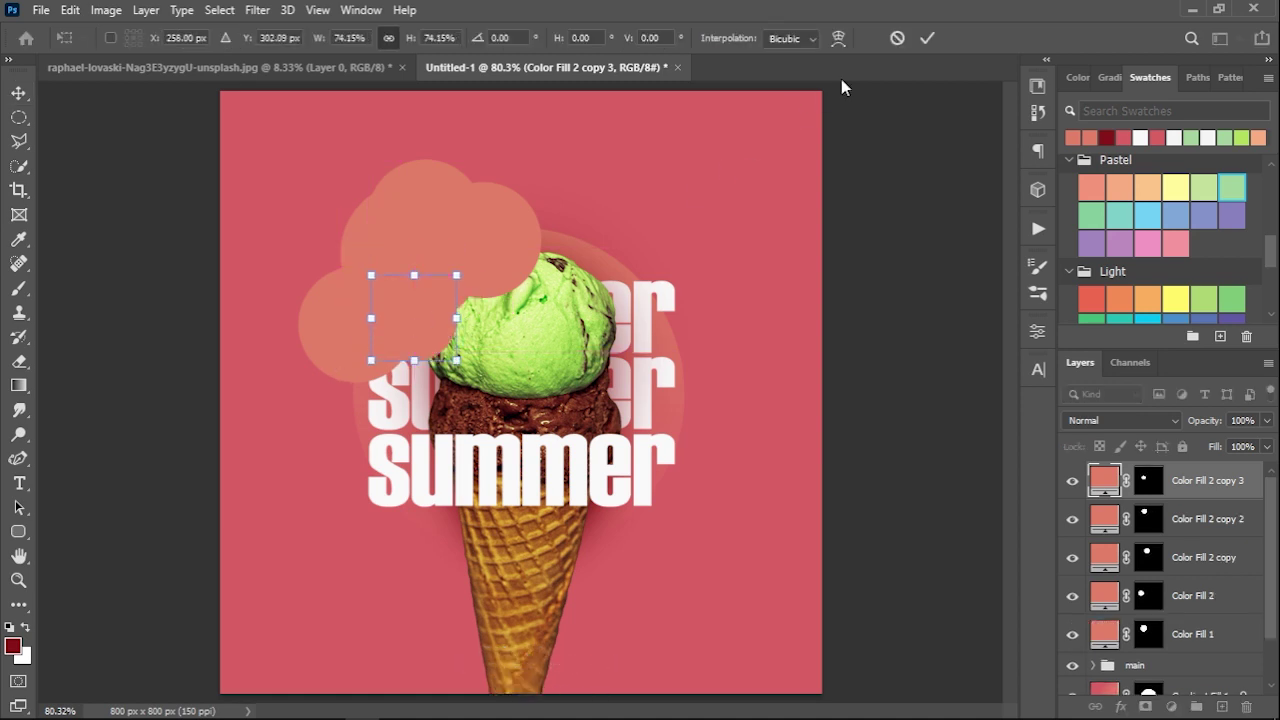
{"action": "left_click", "coordinate": [926, 38]}
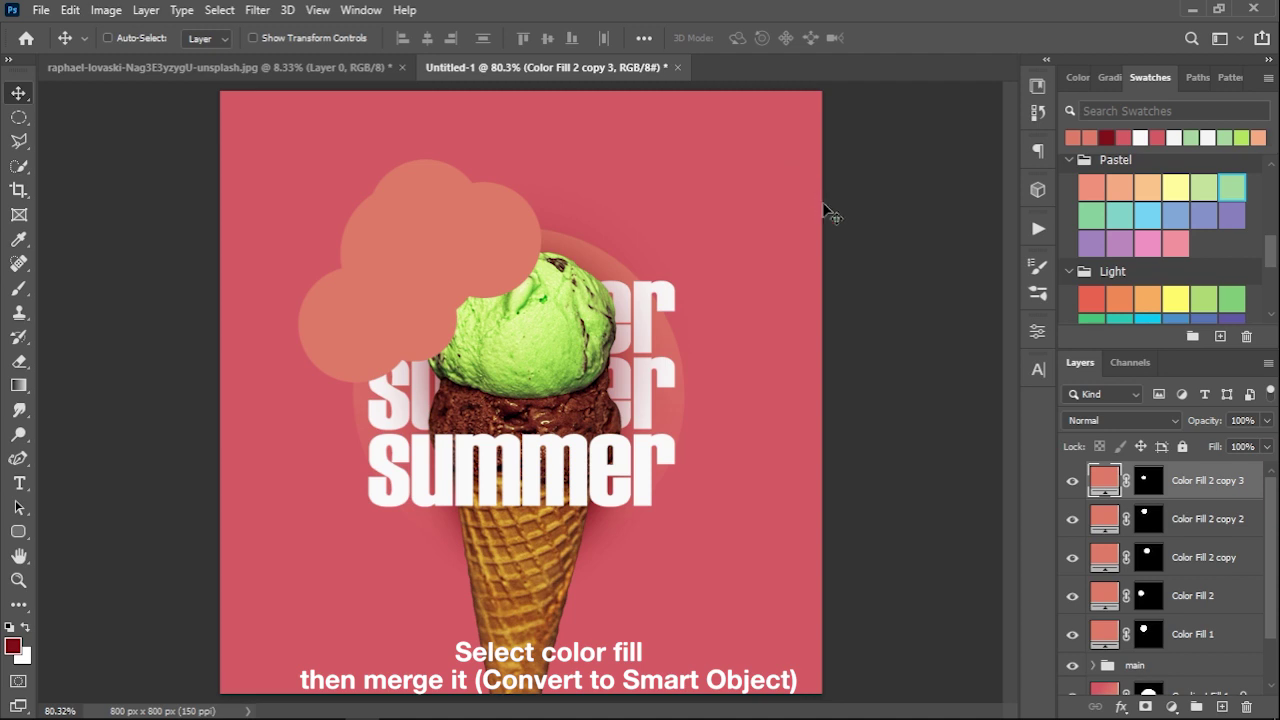
- Convert the selected cloud circle layers into one smart object
{"action": "left_click", "coordinate": [1186, 634], "text": "shift"}
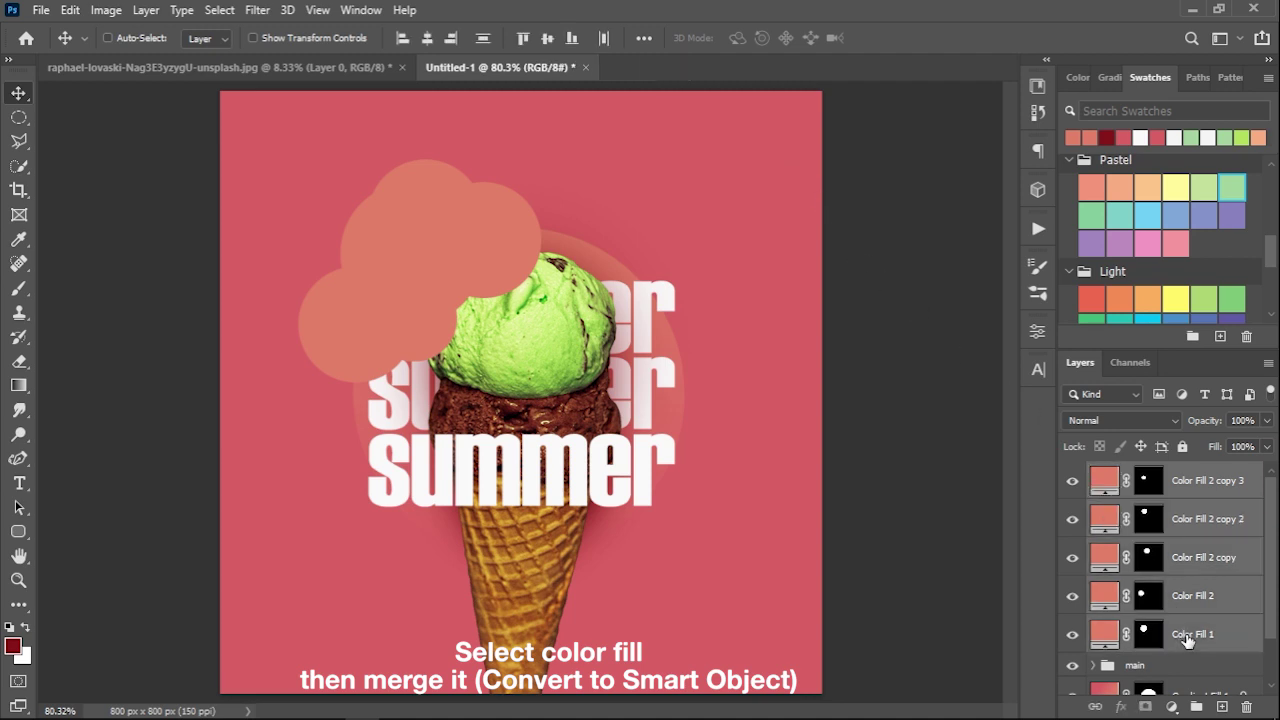
{"action": "right_click", "coordinate": [1186, 634]}
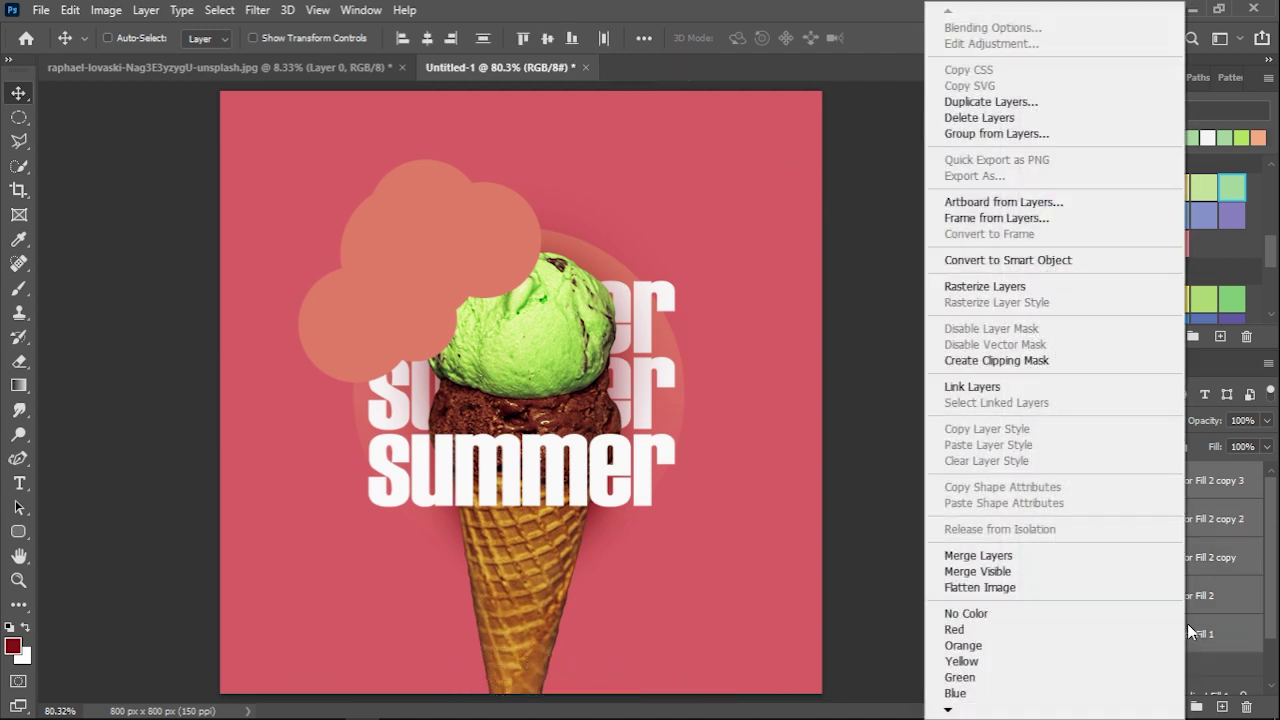
{"action": "left_click", "coordinate": [1080, 260]}
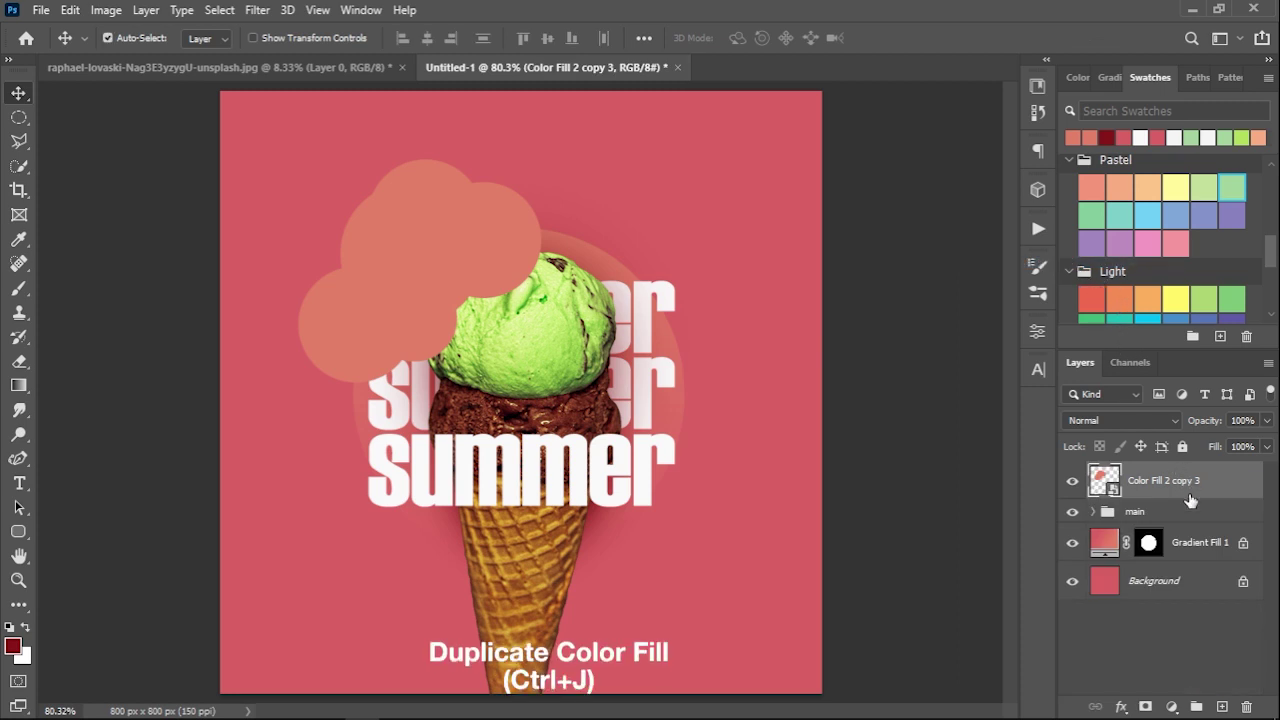
- Duplicate the cloud, flip it horizontally and vertically, rotate, scale to about 88%, and move it up-left
{"action": "key", "text": "ctrl+j"}
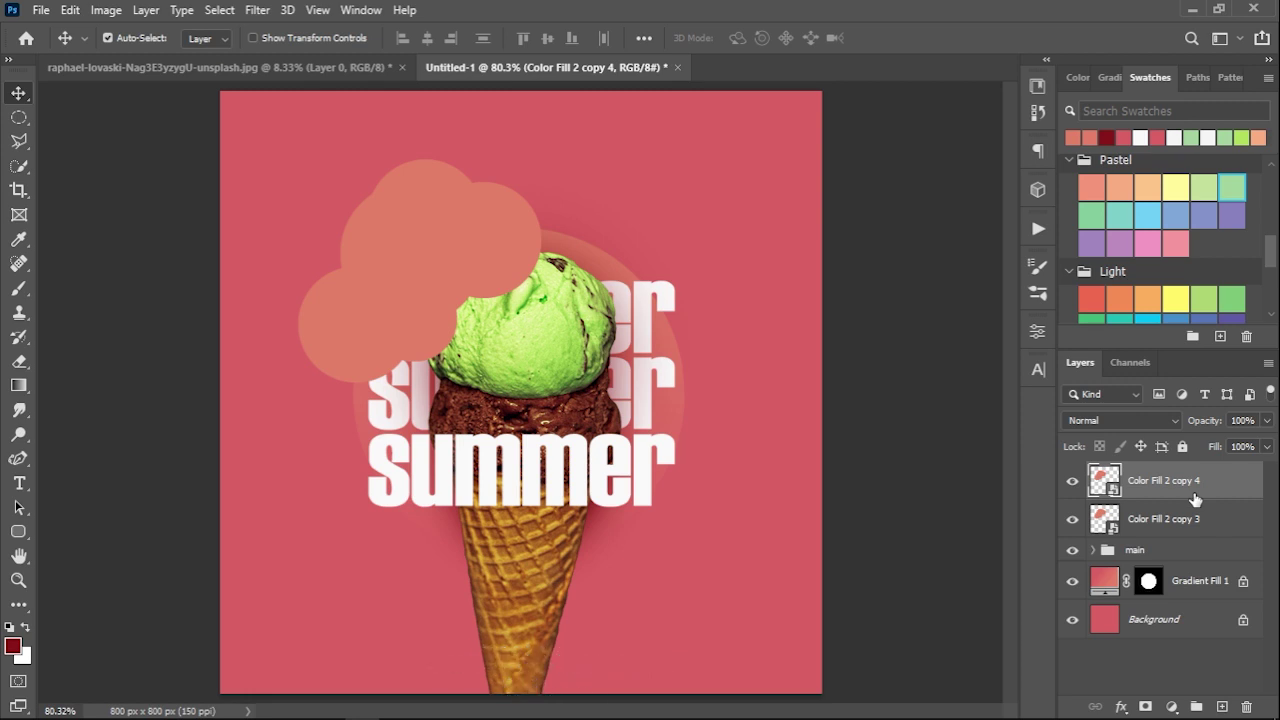
{"action": "key", "text": "ctrl+t"}
{"action": "right_click", "coordinate": [450, 268]}
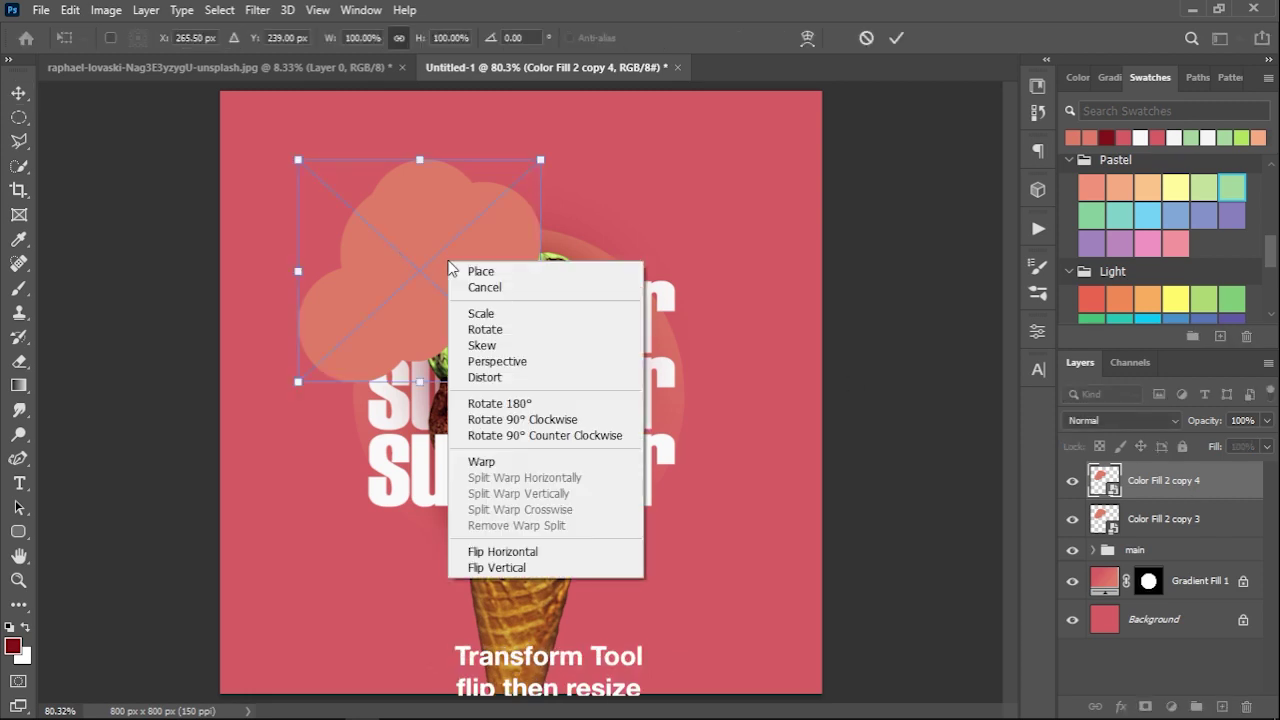
{"action": "left_click", "coordinate": [502, 551]}
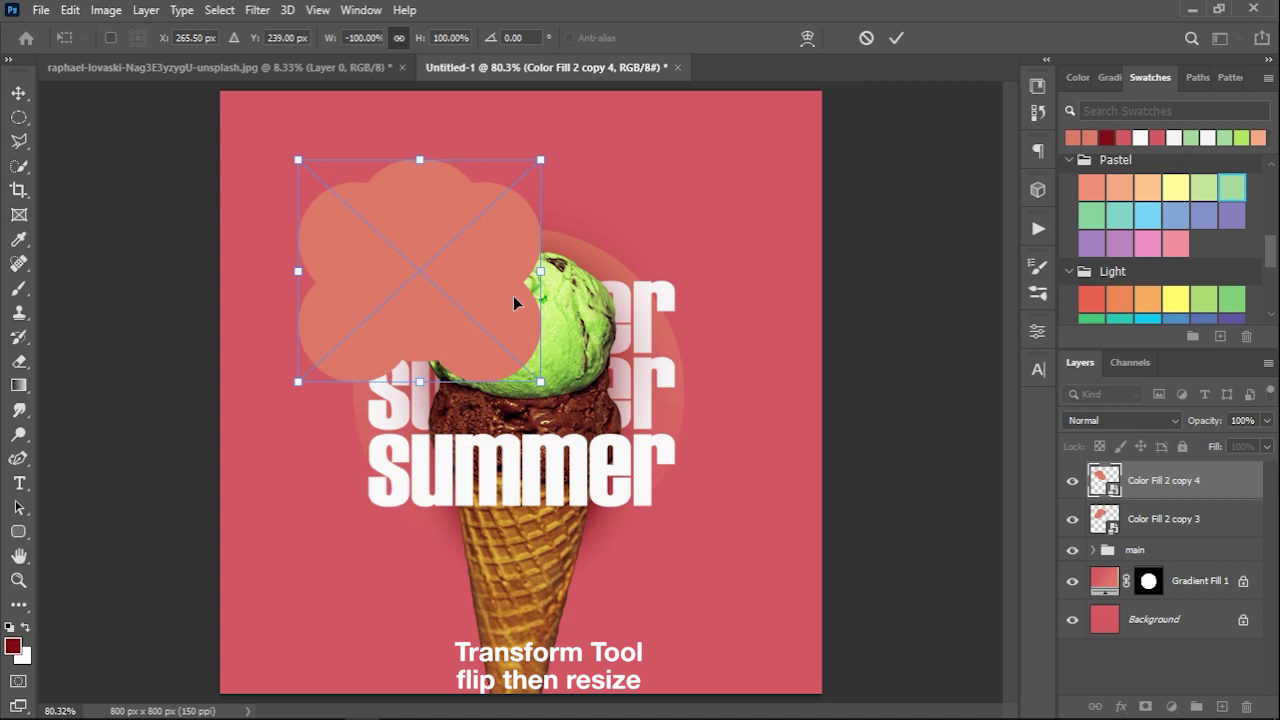
{"action": "right_click", "coordinate": [514, 303]}
{"action": "left_click", "coordinate": [590, 605]}
{"action": "mouse_move", "coordinate": [563, 242]}
{"action": "left_mouse_down"}
{"action": "mouse_move", "coordinate": [588, 265]}
{"action": "mouse_move", "coordinate": [502, 258]}
{"action": "left_mouse_up"}
{"action": "left_click_drag", "start_coordinate": [297, 382], "coordinate": [326, 355]}
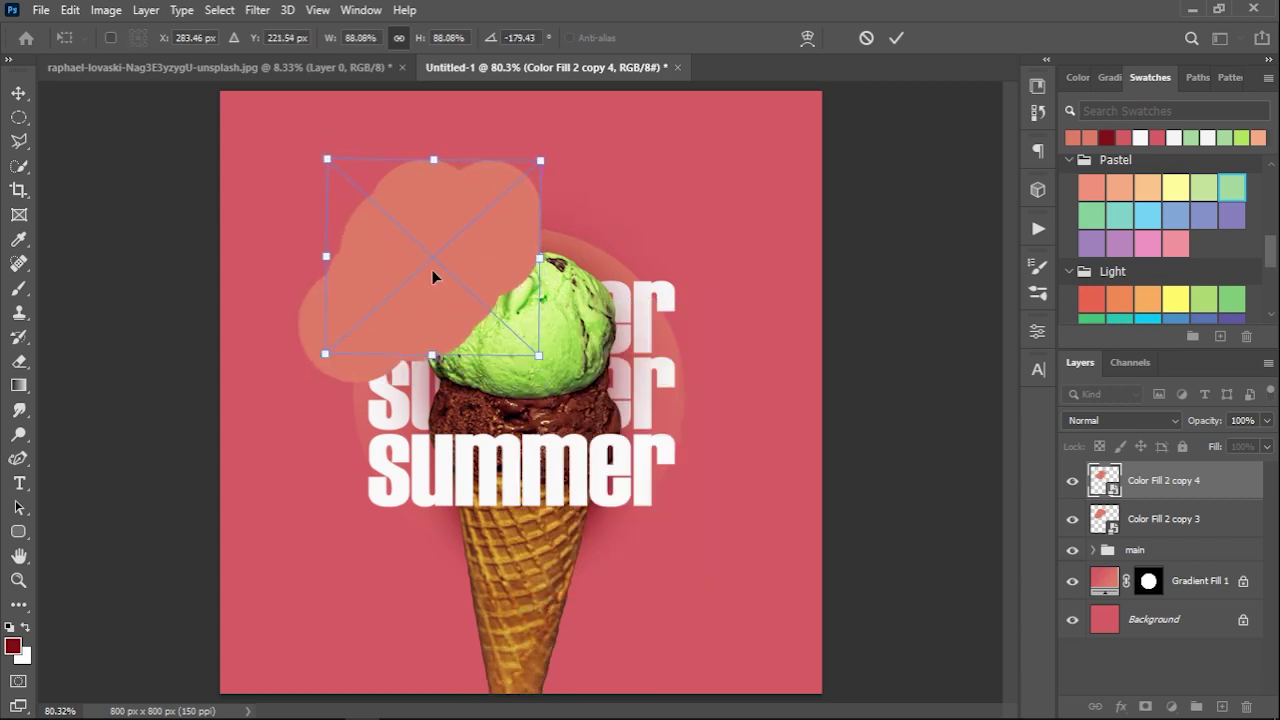
{"action": "left_click_drag", "start_coordinate": [409, 282], "coordinate": [421, 253]}
{"action": "left_click", "coordinate": [896, 38]}
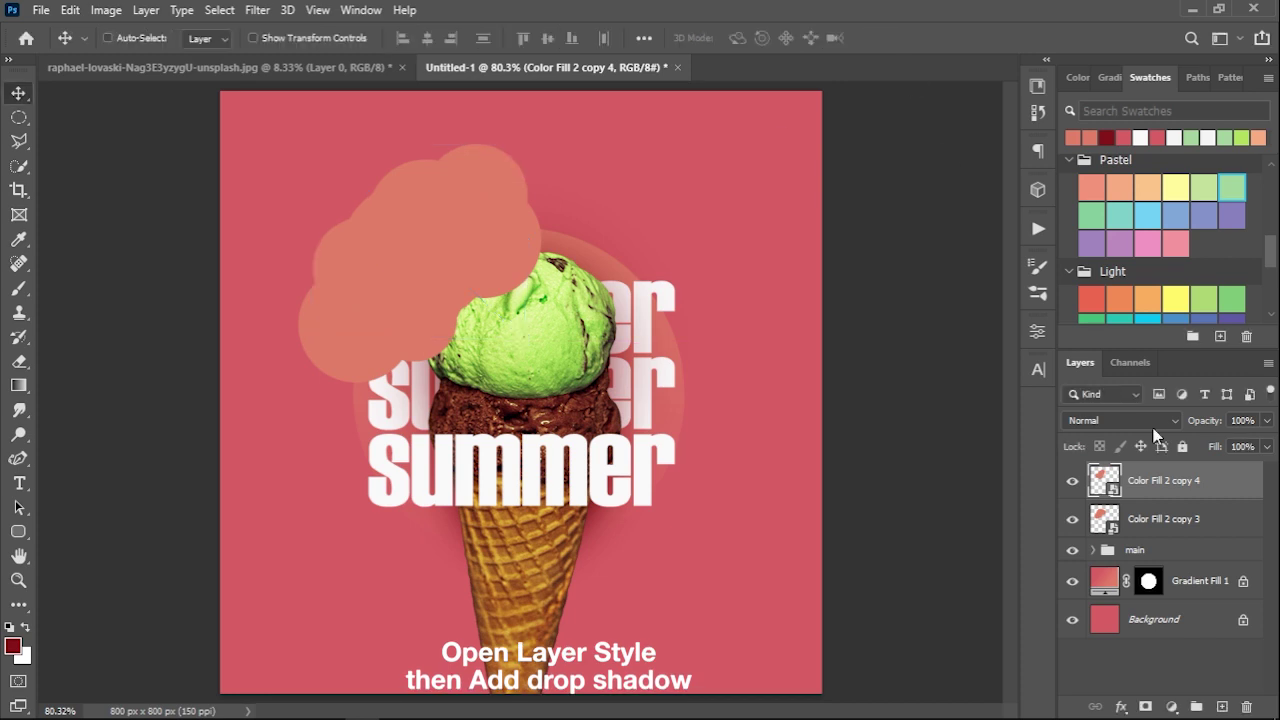
- Give Color Fill 2 copy 4 a Linear Burn drop shadow (7%, 20 px, 8% spread, 27 px) and nudge it right
{"action": "double_click", "coordinate": [1232, 434]}
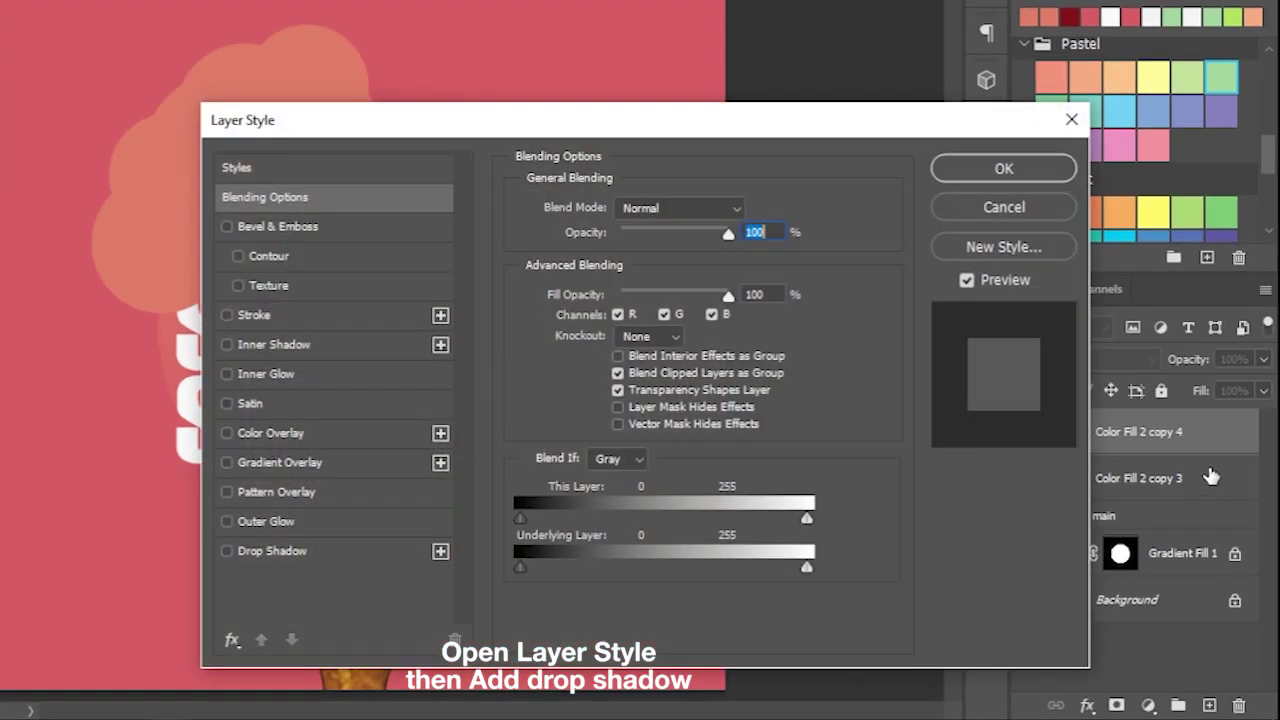
{"action": "left_click", "coordinate": [226, 551]}
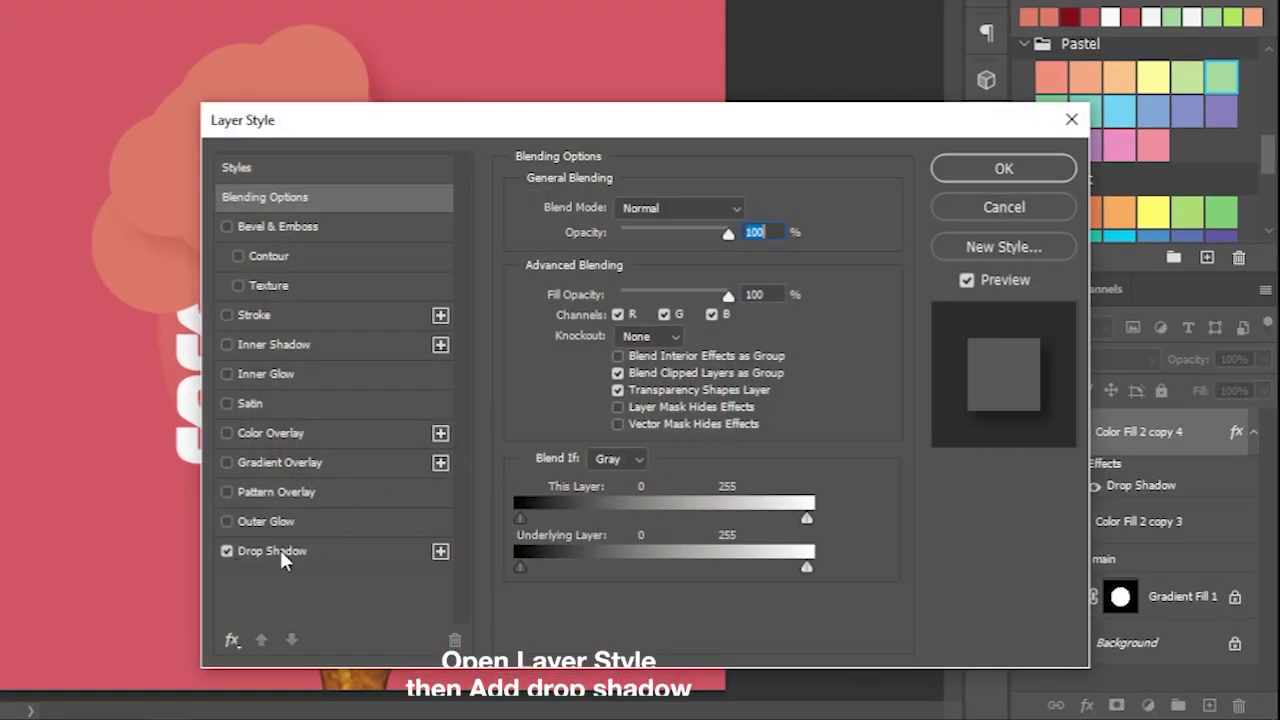
{"action": "left_click", "coordinate": [274, 551]}
{"action": "mouse_move", "coordinate": [496, 128]}
{"action": "left_mouse_down"}
{"action": "mouse_move", "coordinate": [690, 70]}
{"action": "mouse_move", "coordinate": [617, 73]}
{"action": "left_mouse_up"}
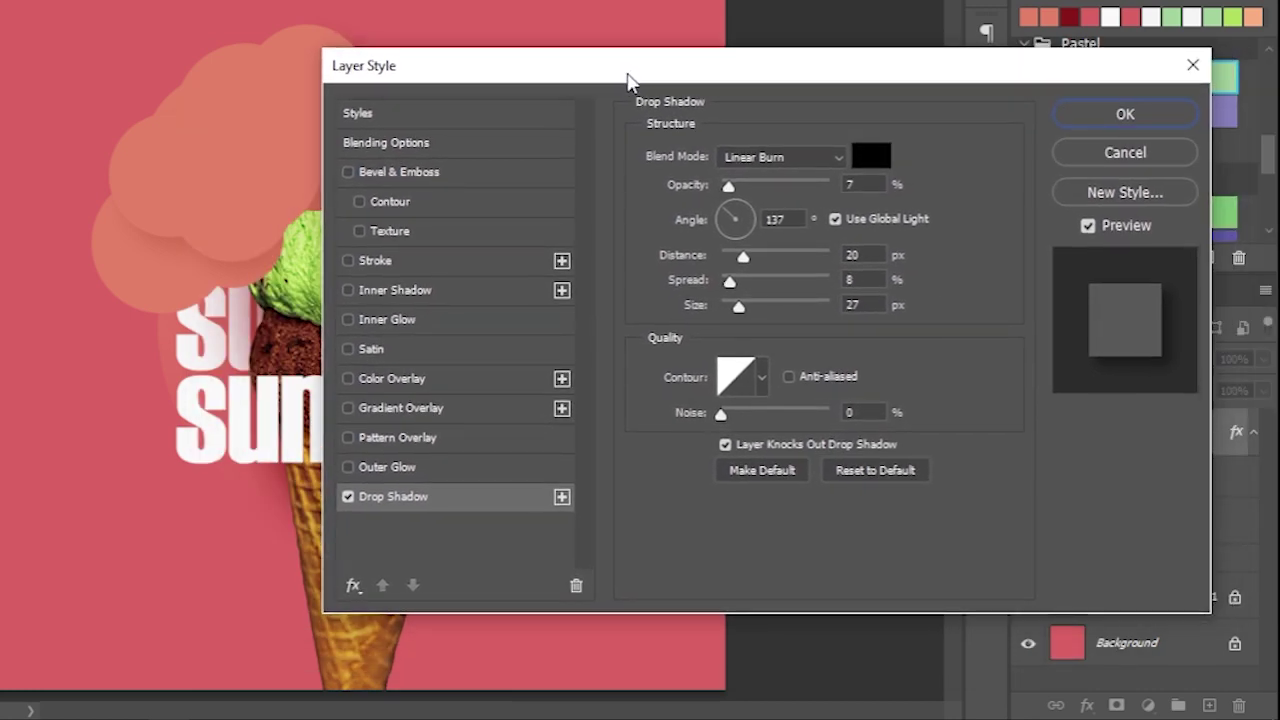
{"action": "left_click", "coordinate": [1112, 126]}
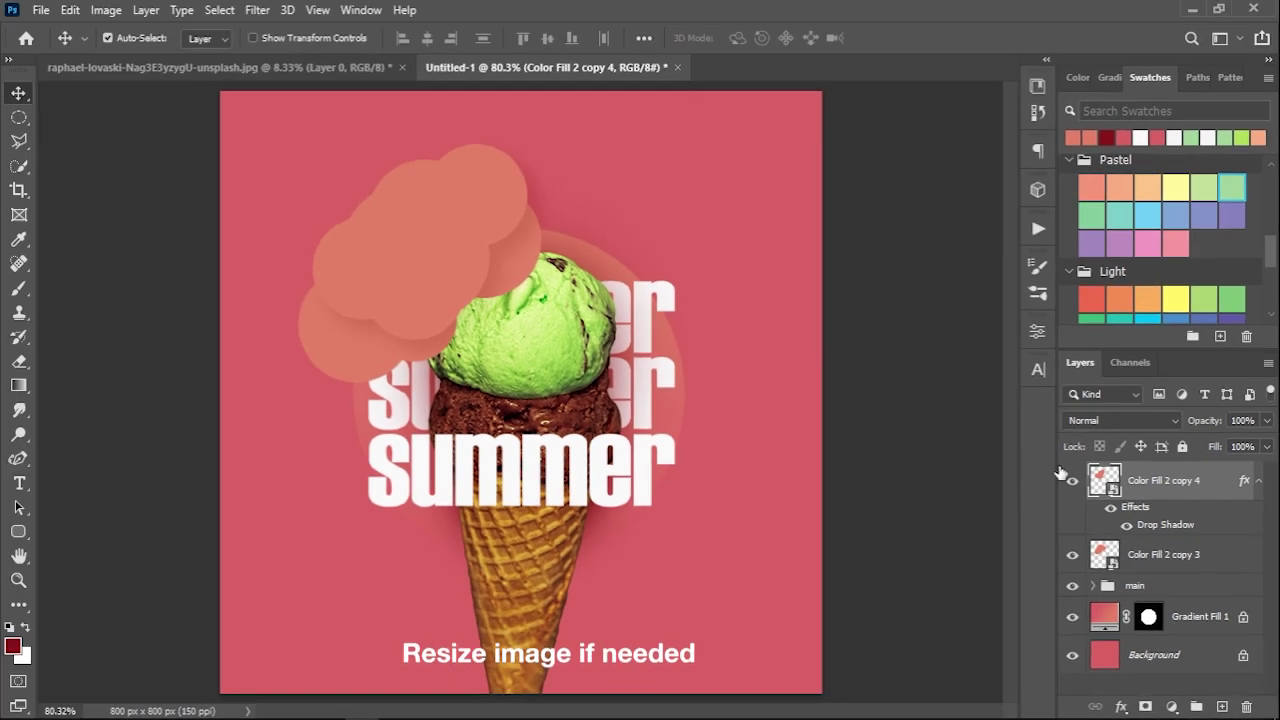
{"action": "key", "text": "ctrl+t"}
{"action": "left_click_drag", "start_coordinate": [482, 175], "coordinate": [505, 197]}
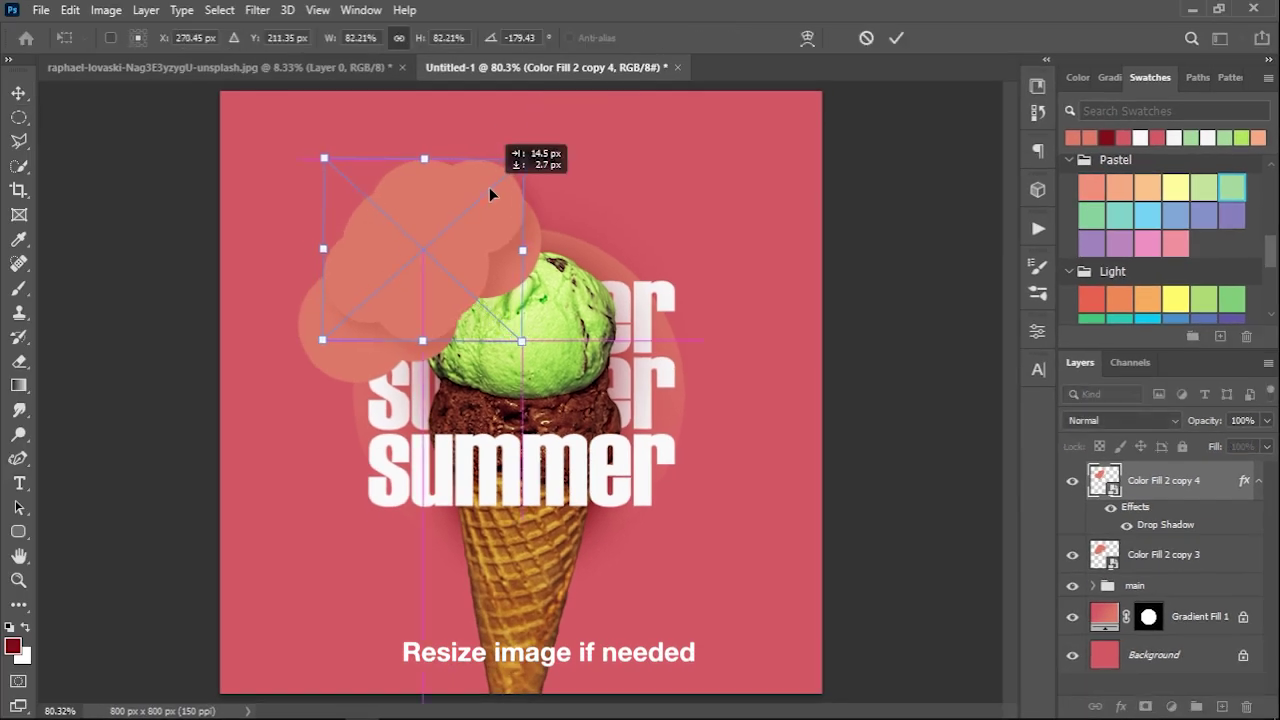
- Merge both clouds into one smart object, move it top-left, and enlarge it to 109% with a tilt
{"action": "key", "text": "Return"}
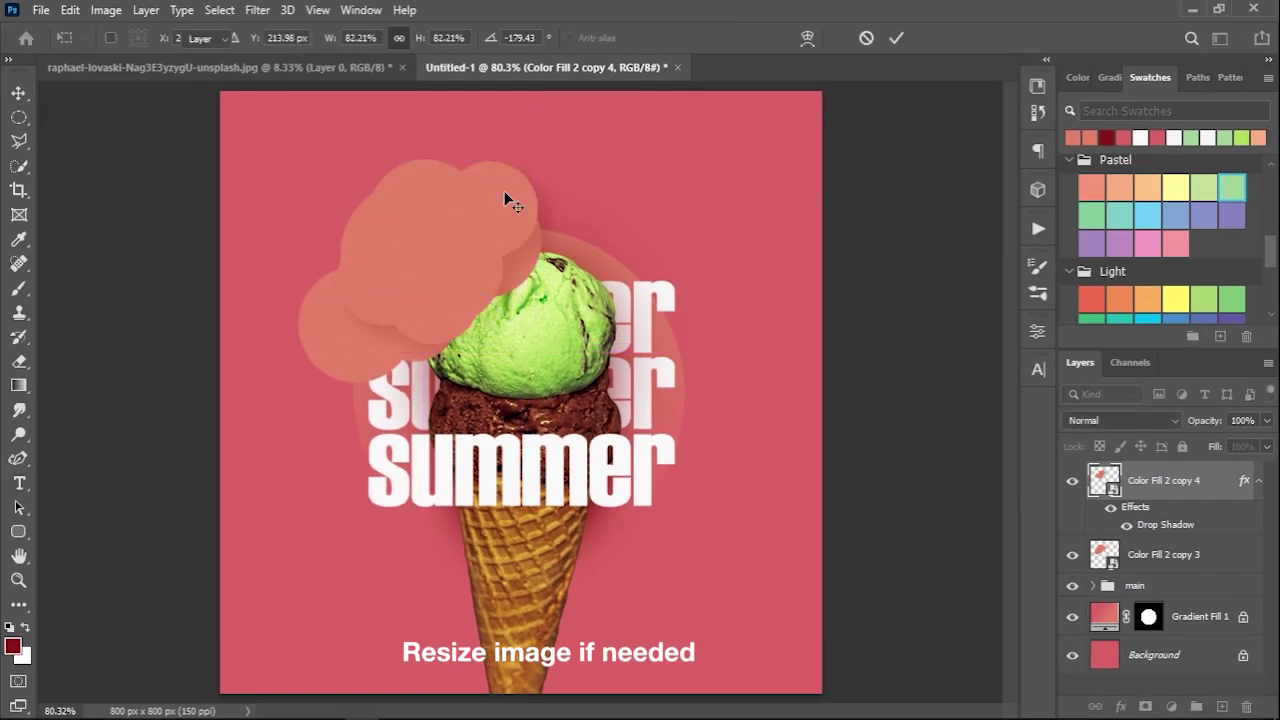
{"action": "left_click", "coordinate": [1222, 567], "text": "shift"}
{"action": "right_click", "coordinate": [1222, 567]}
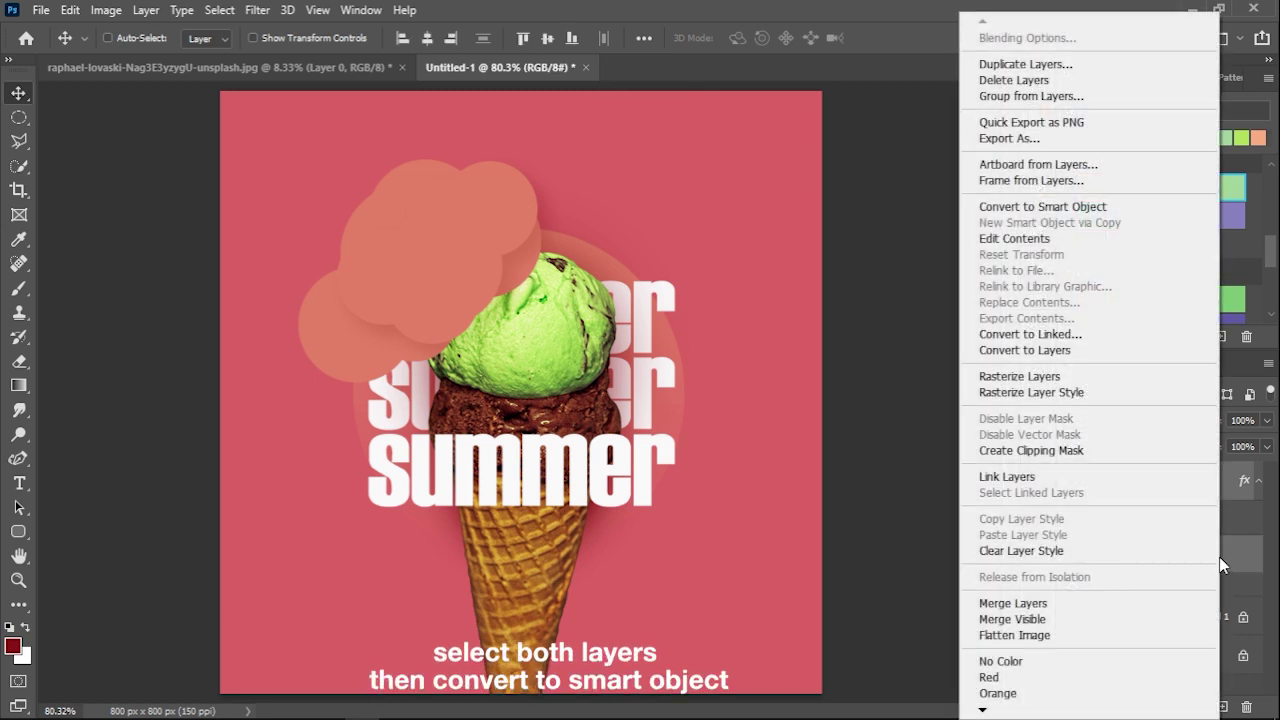
{"action": "left_click", "coordinate": [1135, 208]}
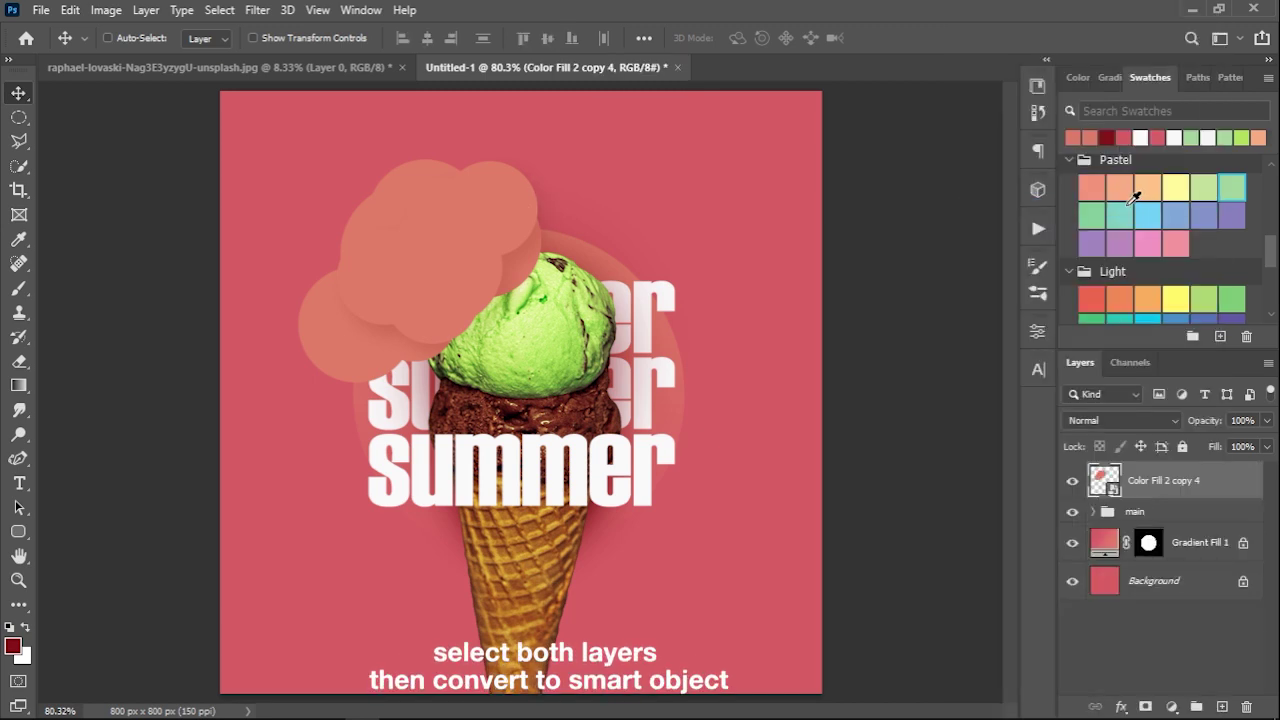
{"action": "left_click_drag", "start_coordinate": [467, 282], "coordinate": [323, 145]}
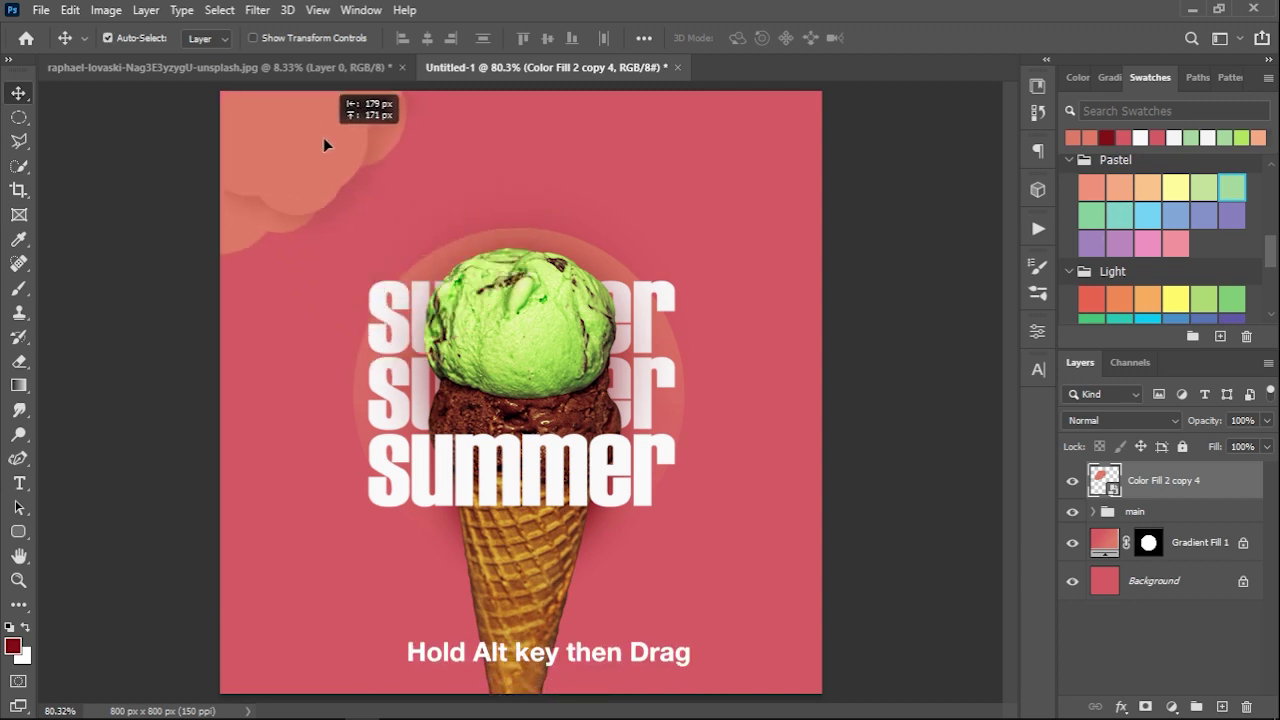
{"action": "key", "text": "ctrl+t"}
{"action": "left_click_drag", "start_coordinate": [430, 205], "coordinate": [387, 204]}
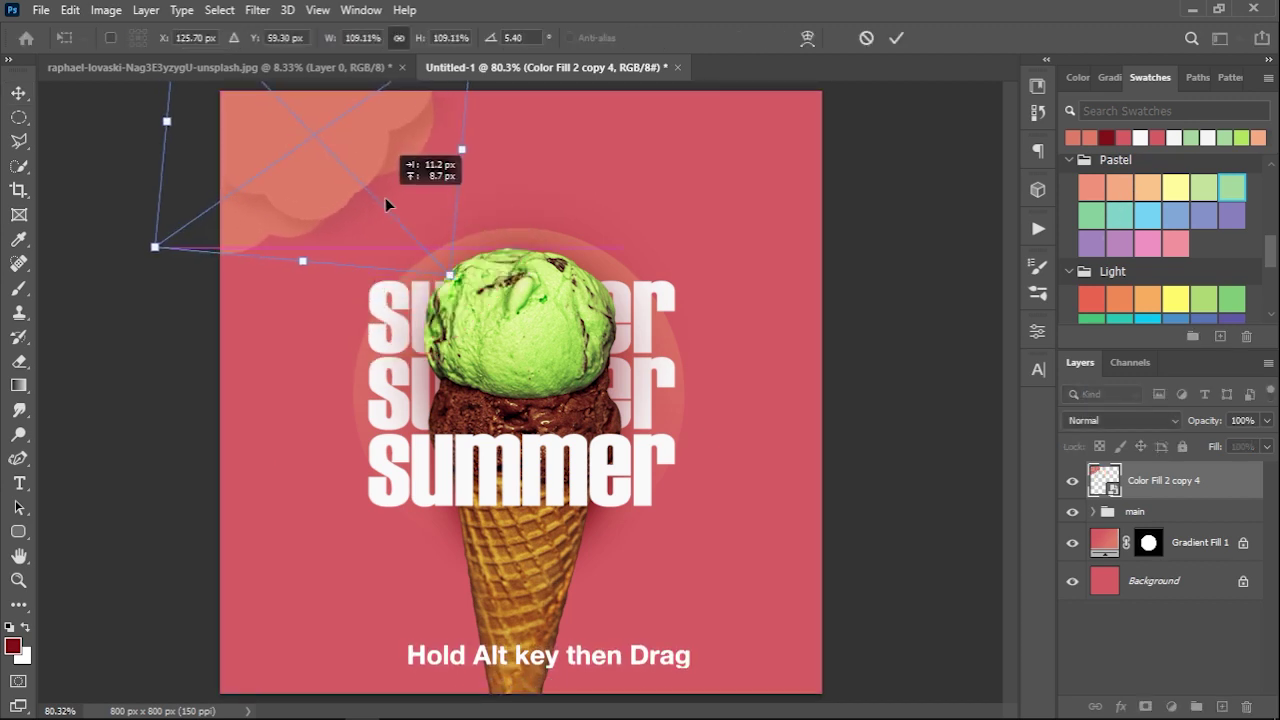
- Place a rotated copy of the cloud at the top-right corner
{"action": "left_click", "coordinate": [896, 38]}
{"action": "left_click_drag", "start_coordinate": [363, 126], "coordinate": [787, 140]}
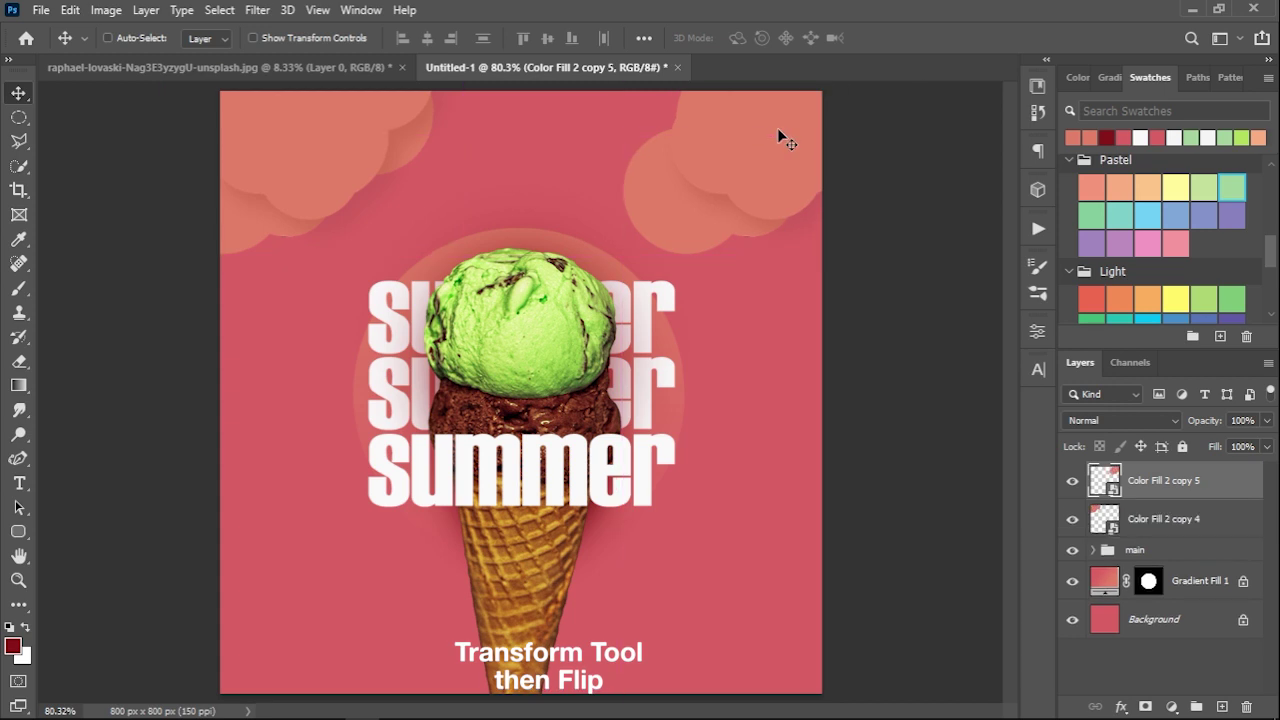
{"action": "key", "text": "ctrl+t"}
{"action": "left_click_drag", "start_coordinate": [963, 160], "coordinate": [915, 260]}
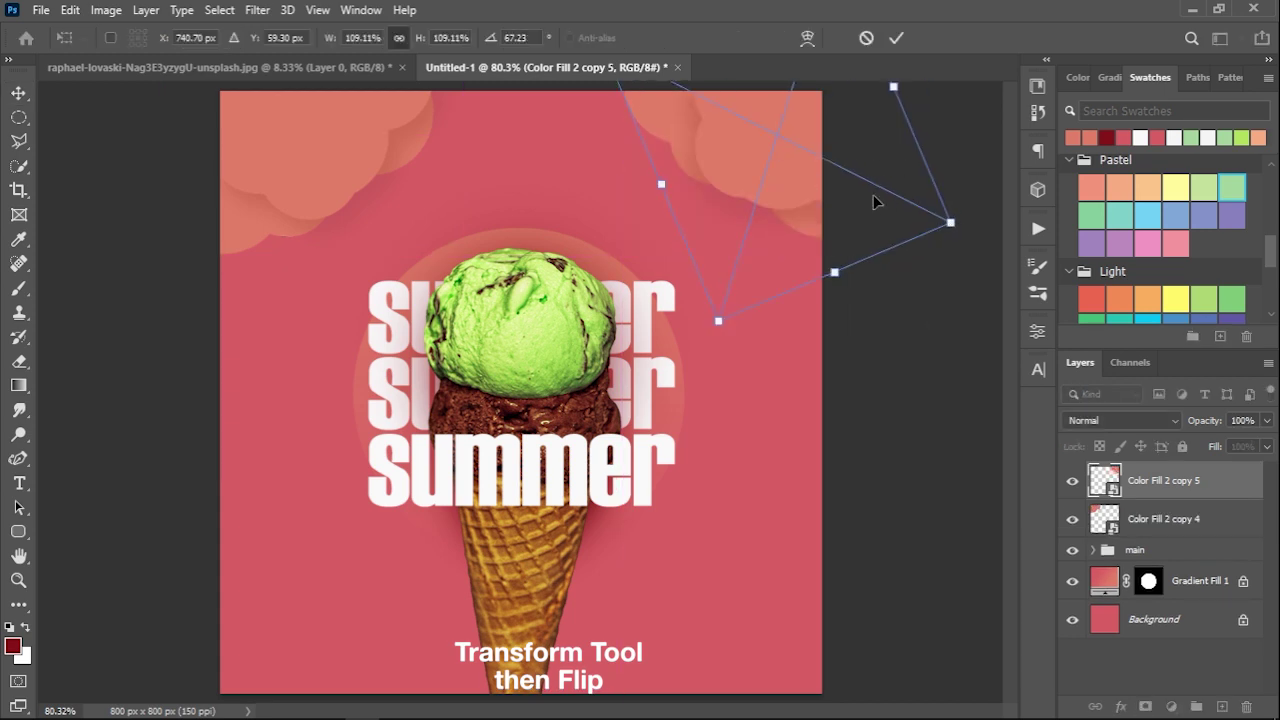
{"action": "left_click", "coordinate": [896, 38]}
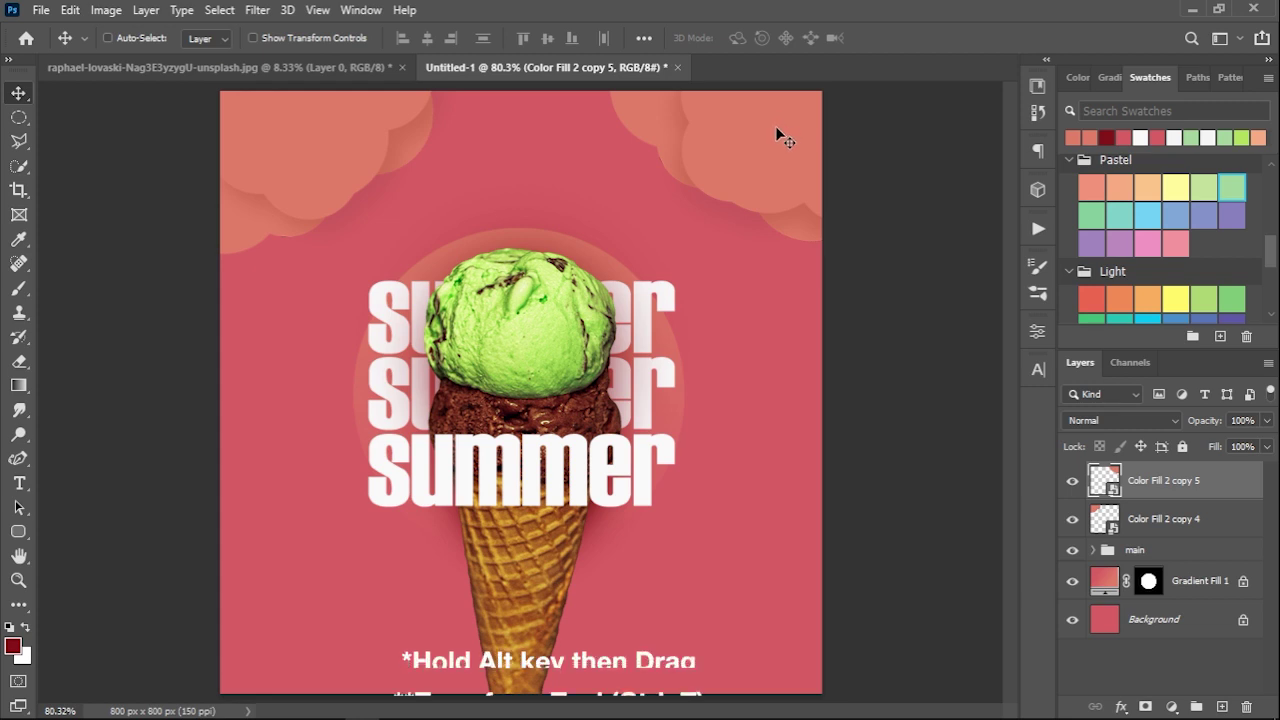
- Copy the cloud near the cone, shrink it to about 48%, and send it behind the summer text
{"action": "left_click_drag", "start_coordinate": [775, 127], "coordinate": [696, 391]}
{"action": "key", "text": "ctrl+t"}
{"action": "mouse_move", "coordinate": [857, 491]}
{"action": "left_mouse_down"}
{"action": "mouse_move", "coordinate": [516, 364]}
{"action": "mouse_move", "coordinate": [692, 501]}
{"action": "mouse_move", "coordinate": [393, 389]}
{"action": "mouse_move", "coordinate": [330, 400]}
{"action": "mouse_move", "coordinate": [658, 268]}
{"action": "left_mouse_up"}
{"action": "left_click", "coordinate": [895, 38]}
{"action": "key", "text": "ctrl+bracketleft"}
{"action": "key", "text": "ctrl+bracketleft"}
{"action": "key", "text": "ctrl+bracketleft"}
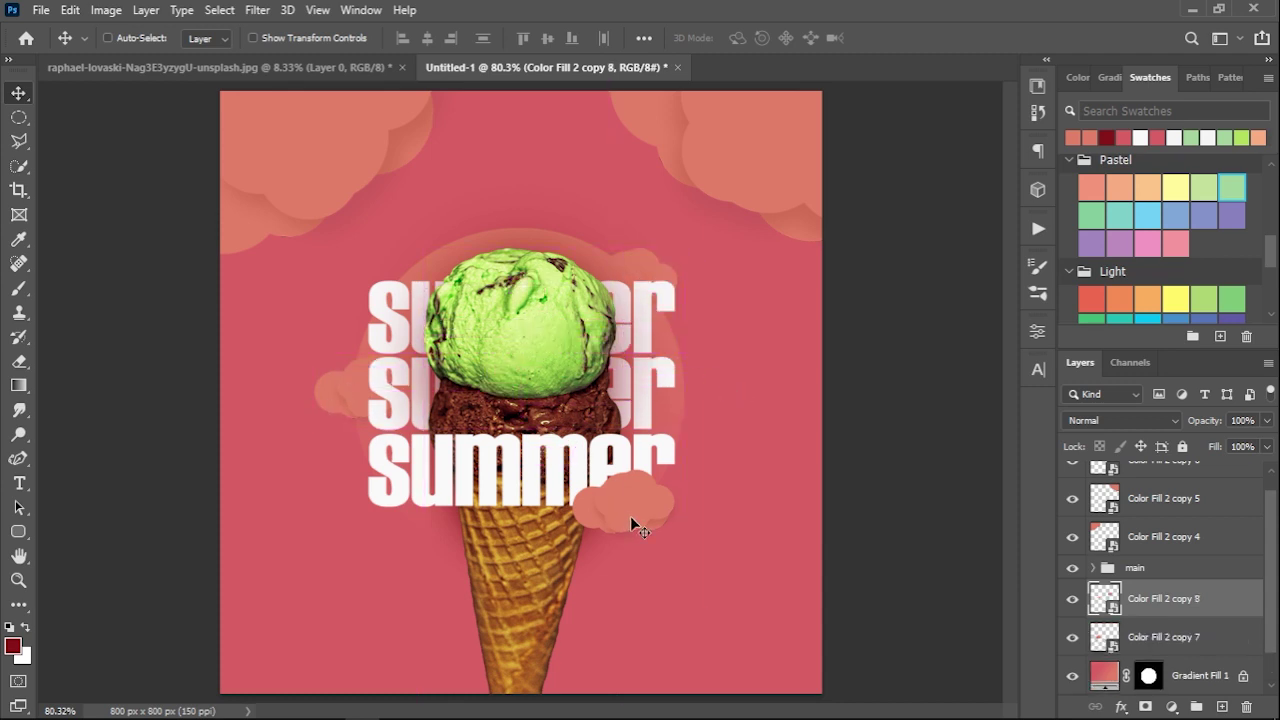
{"action": "scroll", "coordinate": [1155, 595], "scroll_direction": "down", "scroll_amount": 1}
{"action": "scroll", "coordinate": [1155, 595], "scroll_direction": "up", "scroll_amount": 2}
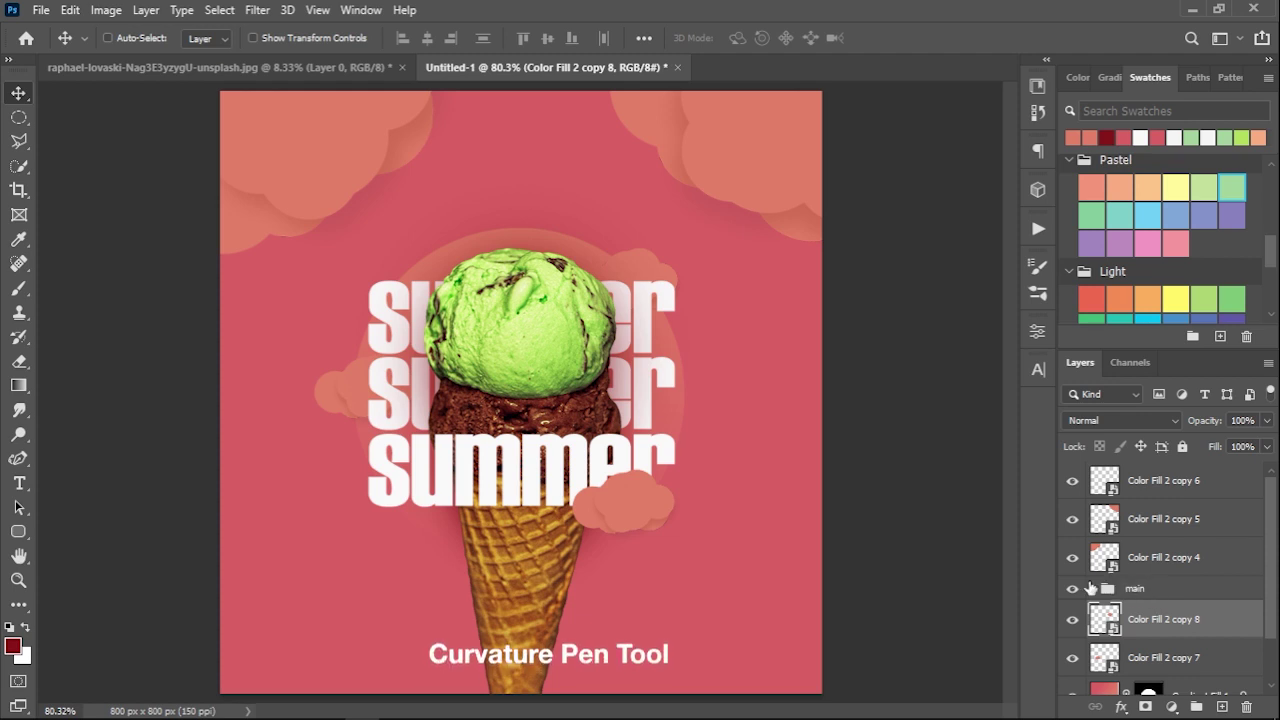
- Switch to the Curvature Pen tool for drawing the arc above the scoop
{"action": "left_click", "coordinate": [19, 458]}
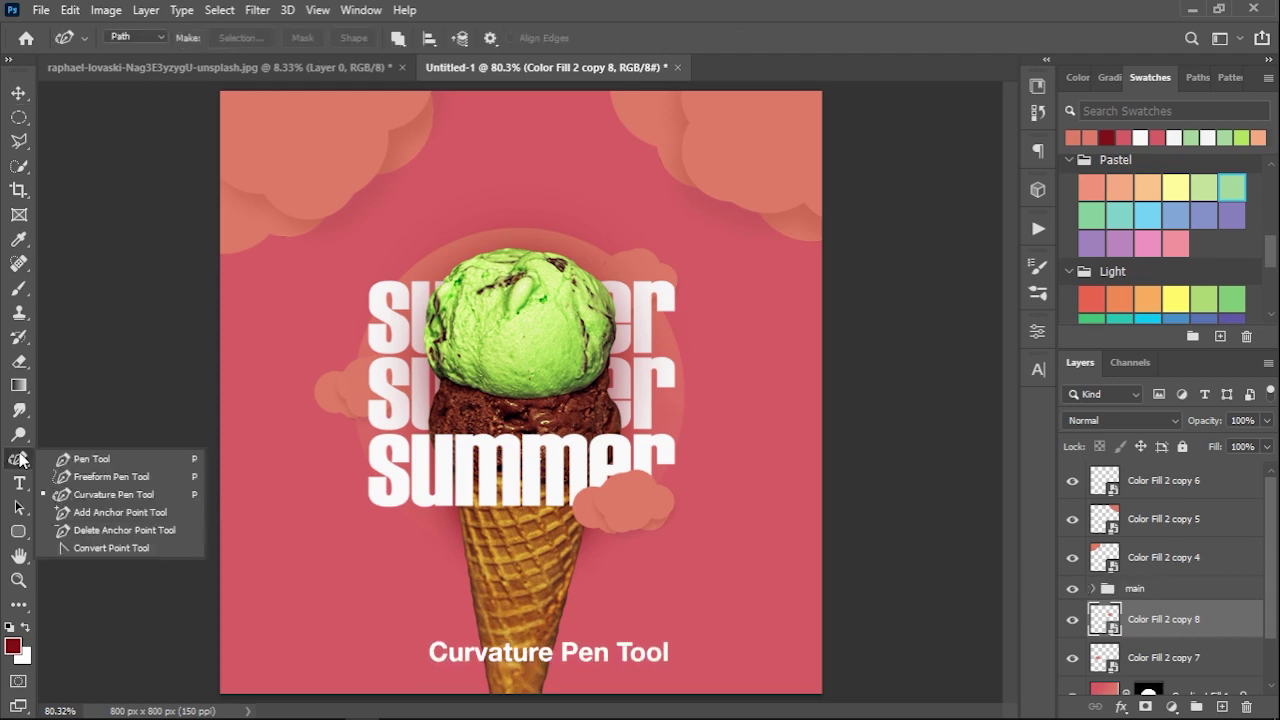
{"action": "left_click", "coordinate": [100, 495]}
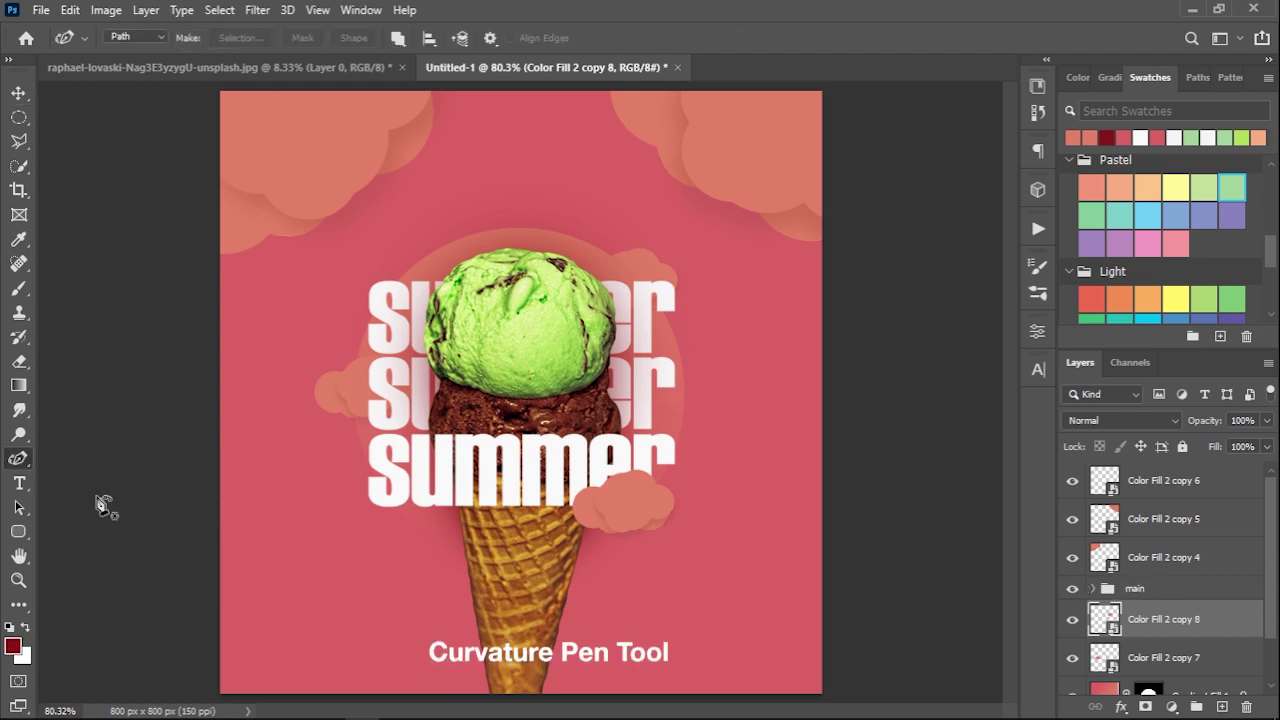
{"action": "scroll", "coordinate": [481, 250], "scroll_direction": "up", "scroll_amount": 2}
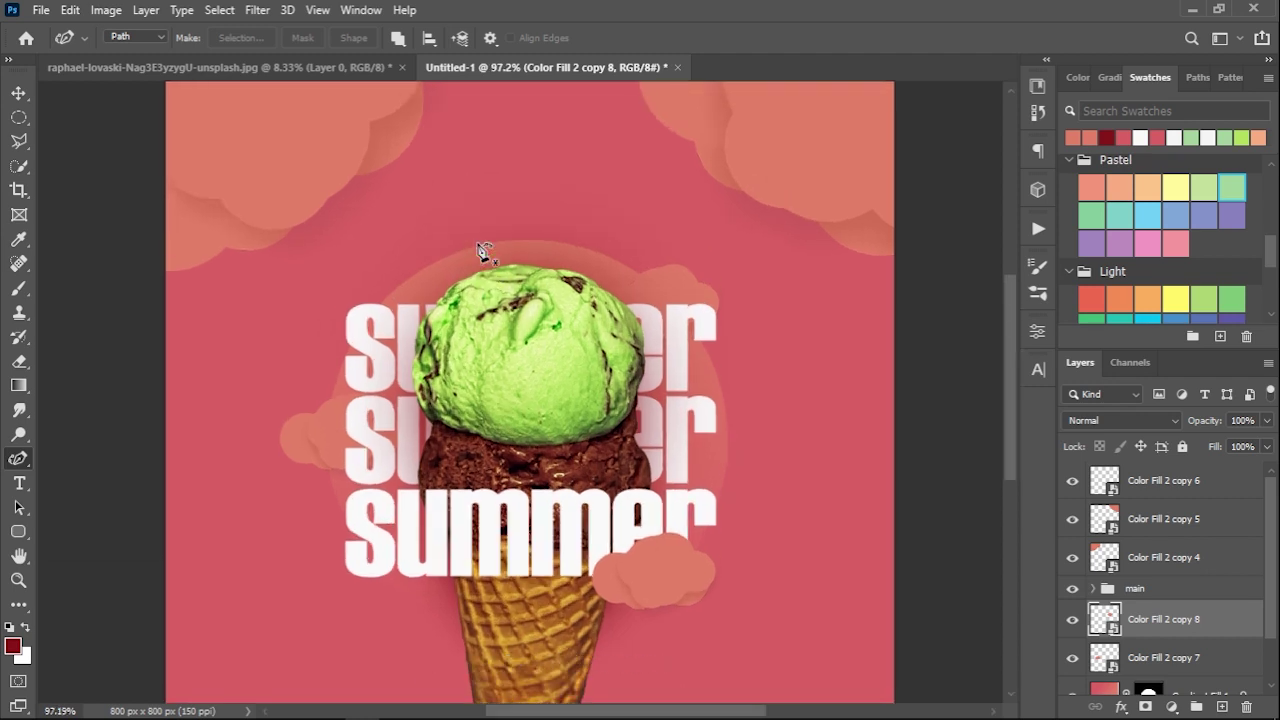
{"action": "scroll", "coordinate": [481, 250], "scroll_direction": "up", "scroll_amount": 2}
{"action": "scroll", "coordinate": [441, 283], "scroll_direction": "up", "scroll_amount": 2}
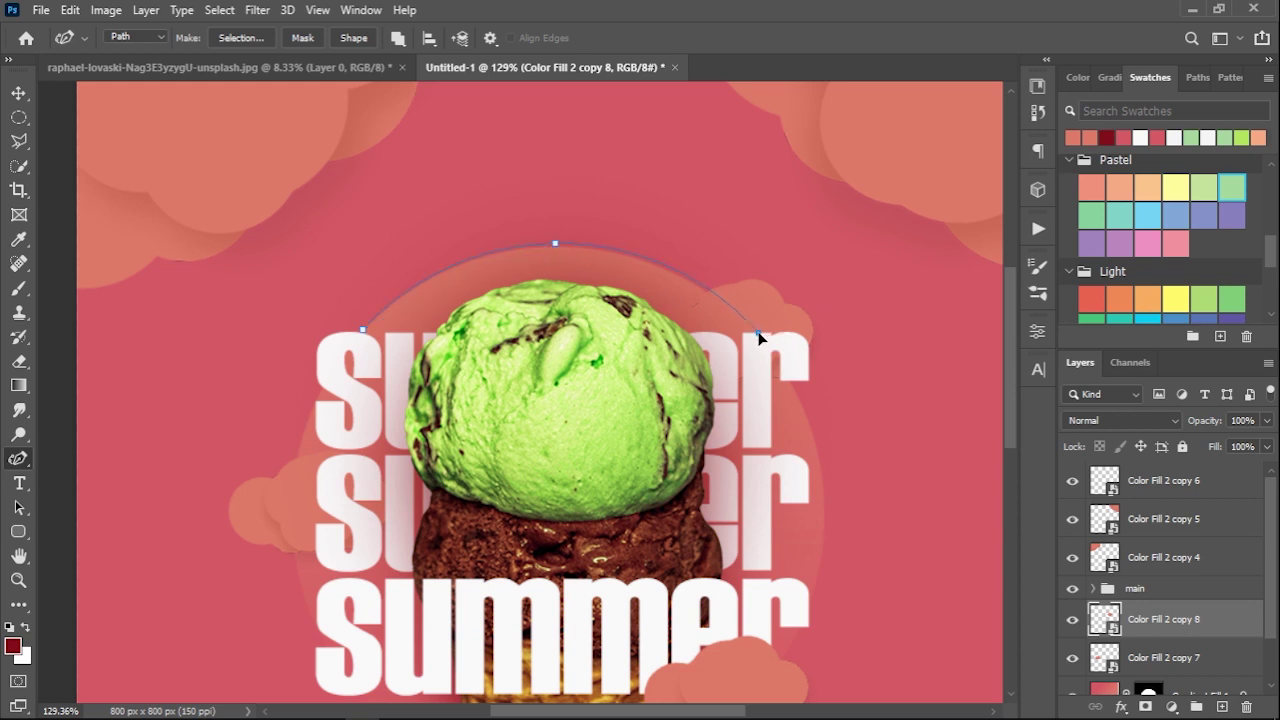
{"action": "scroll", "coordinate": [566, 213], "scroll_direction": "down", "scroll_amount": 1}
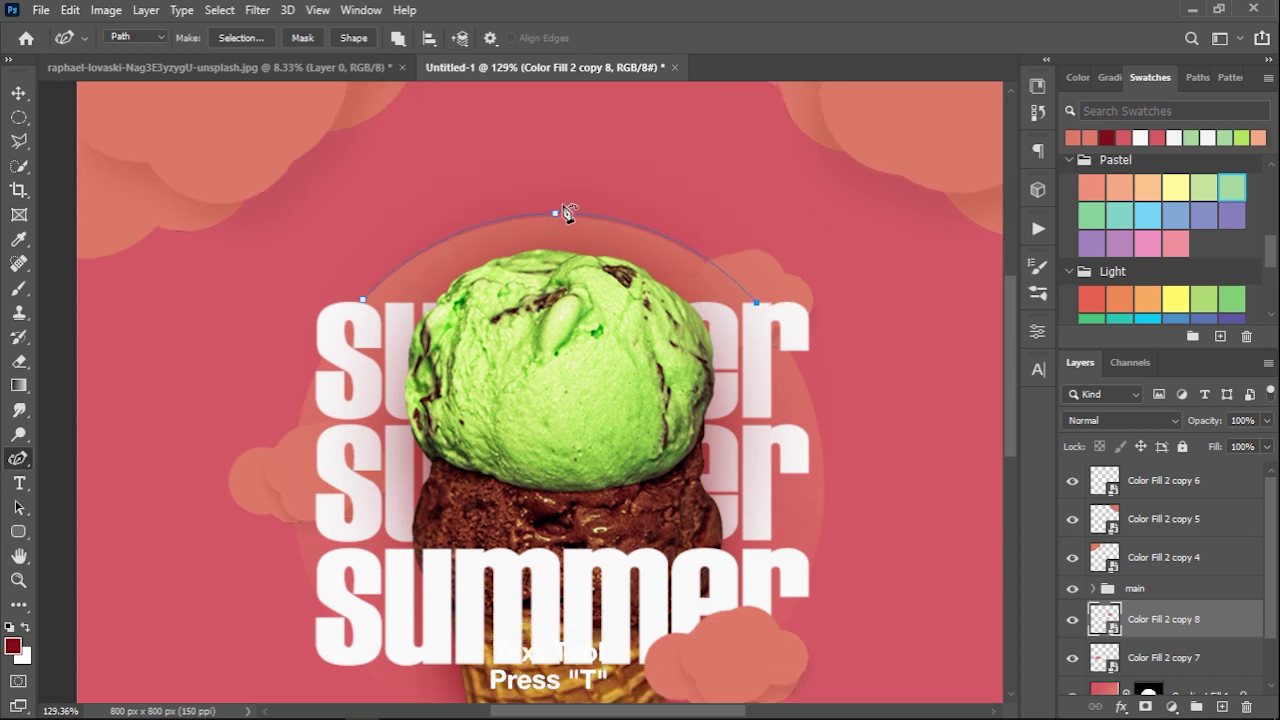
{"action": "scroll", "coordinate": [567, 213], "scroll_direction": "down", "scroll_amount": 2}
{"action": "scroll", "coordinate": [568, 213], "scroll_direction": "down", "scroll_amount": 1}
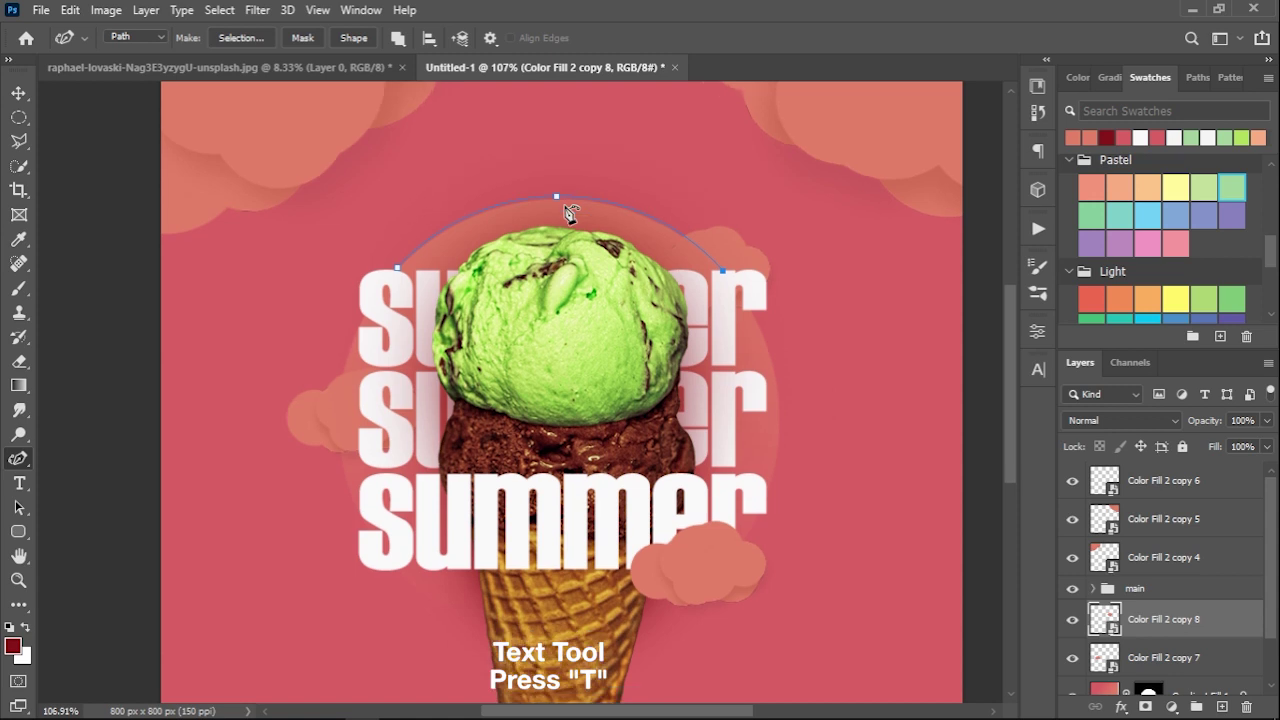
- Type 'SPECIAL ICE CREAM' along the arc and size it to 11 pt
{"action": "key", "text": "t"}
{"action": "left_click", "coordinate": [552, 192]}
{"action": "type", "text": "SPECIAL ICE CREAM"}
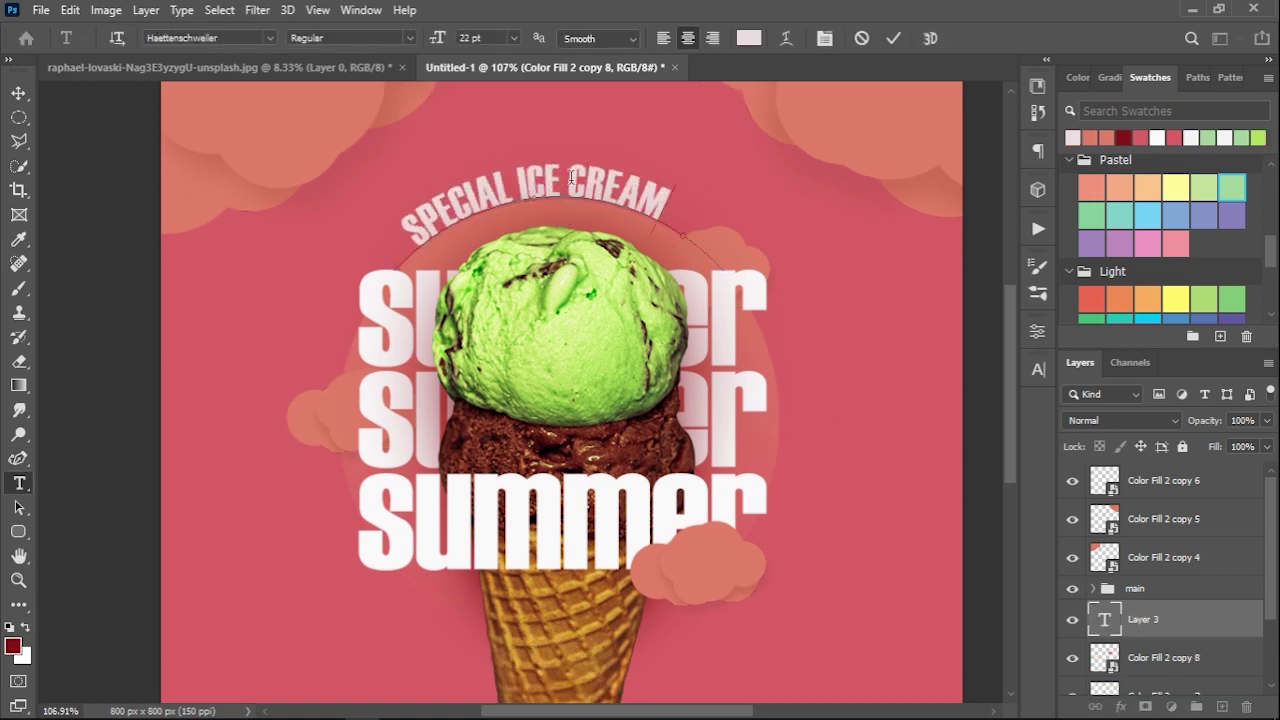
{"action": "key", "text": "ctrl+a"}
{"action": "left_click", "coordinate": [1038, 369]}
{"action": "scroll", "coordinate": [860, 420], "scroll_direction": "down", "scroll_amount": 10}
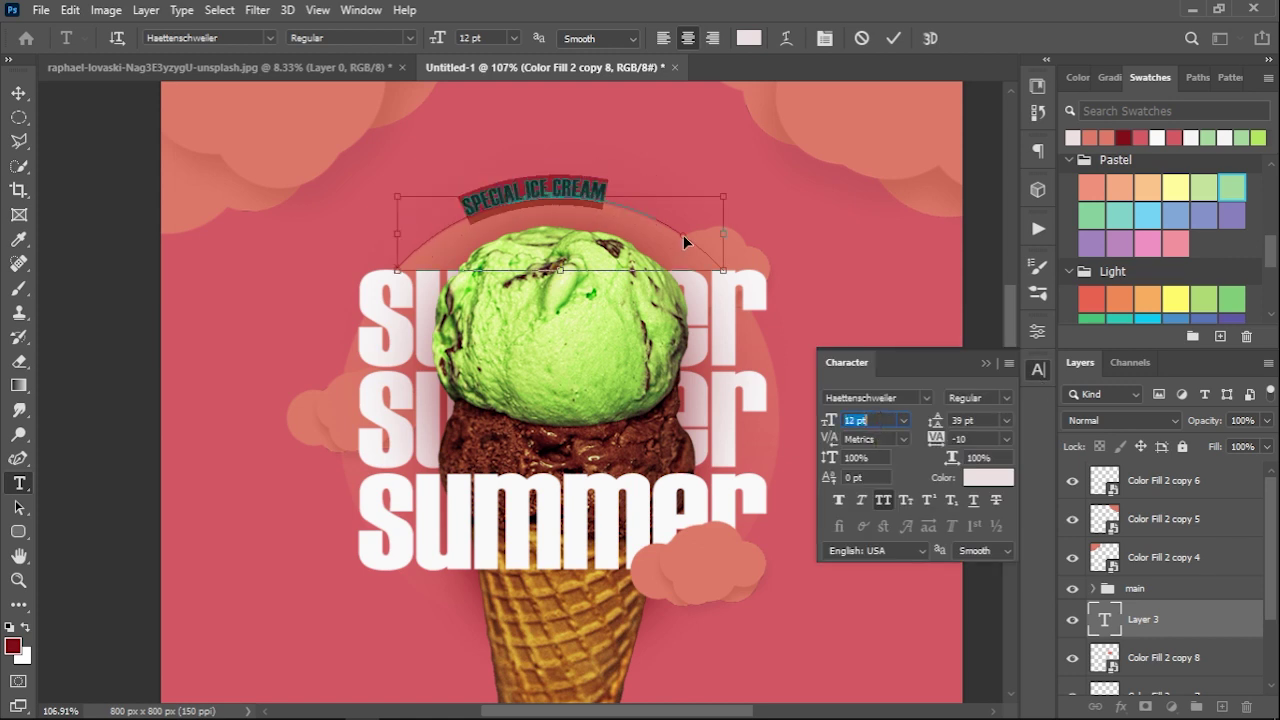
{"action": "key", "text": "ctrl+Return"}
- Center the curved text on the arc, set tracking 310, and lock the layer's position
{"action": "left_click_drag", "start_coordinate": [696, 242], "coordinate": [717, 265]}
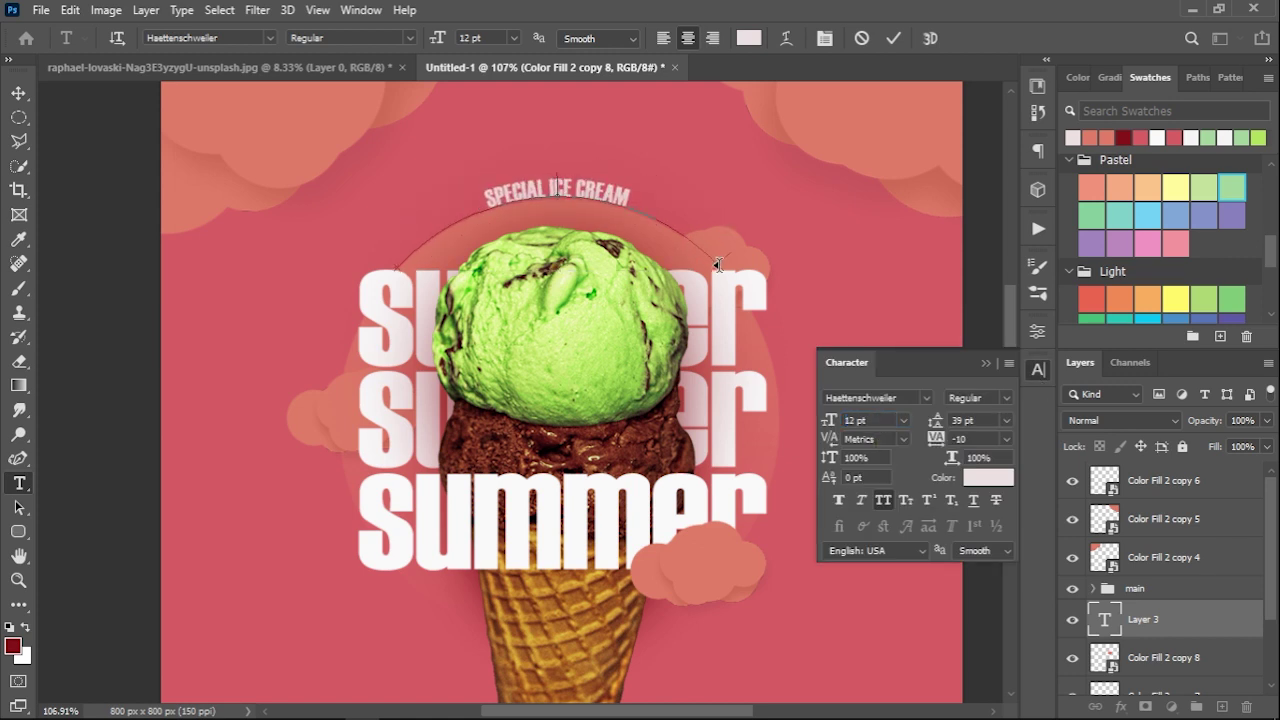
{"action": "key", "text": "ctrl+a"}
{"action": "scroll", "coordinate": [870, 420], "scroll_direction": "down", "scroll_amount": 1}
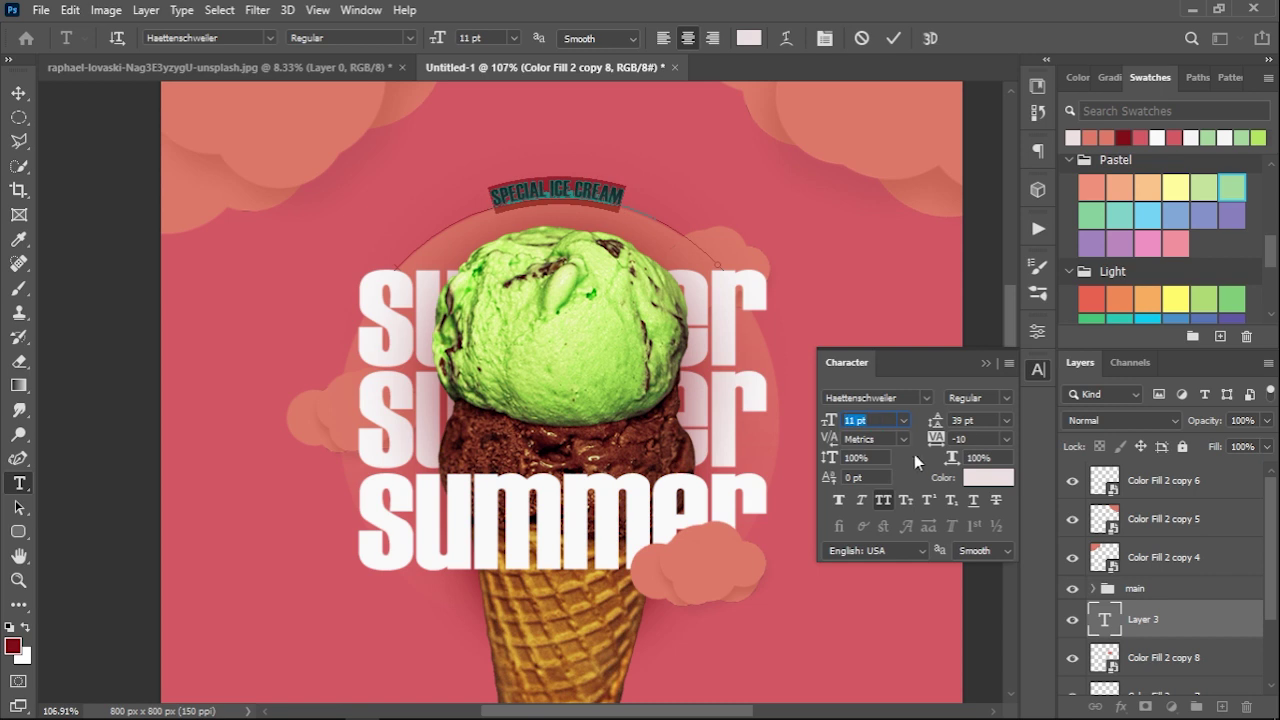
{"action": "left_click_drag", "start_coordinate": [935, 438], "coordinate": [990, 438]}
{"action": "left_click", "coordinate": [897, 40]}
{"action": "key", "text": "v"}
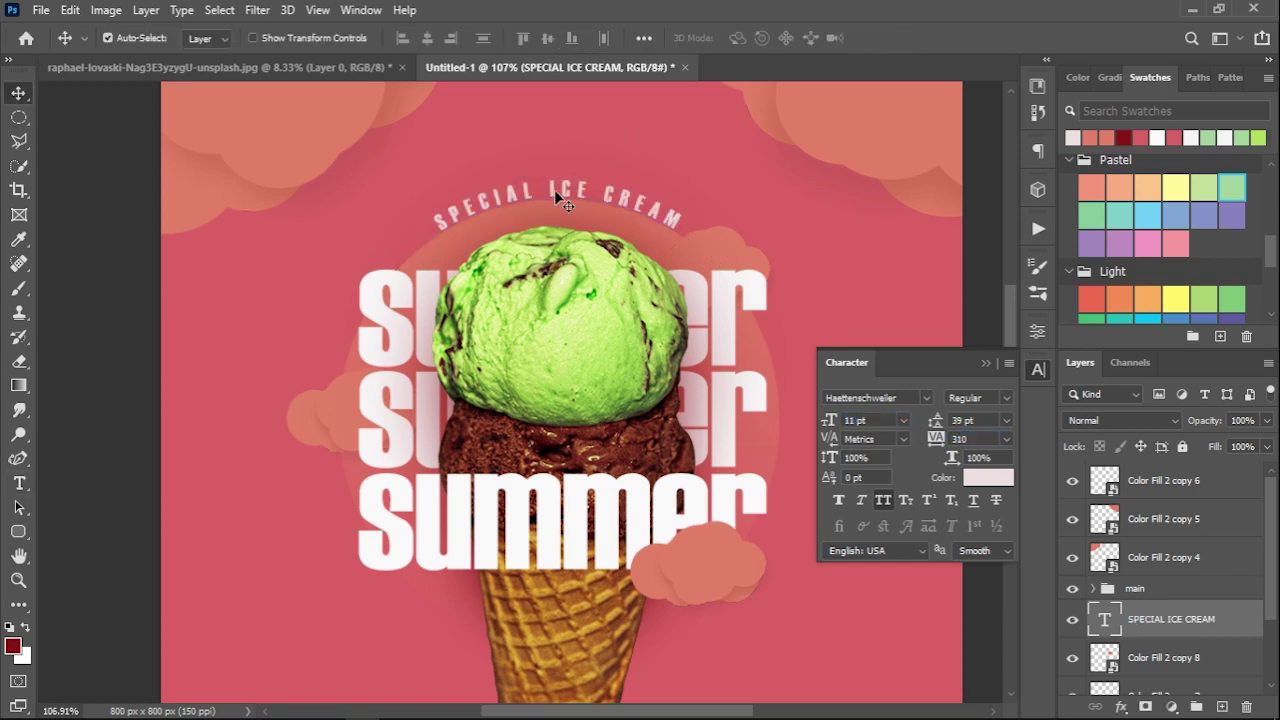
{"action": "left_click", "coordinate": [1140, 446]}
{"action": "scroll", "coordinate": [595, 283], "scroll_direction": "down", "scroll_amount": 3}
- Set up the Rounded Rectangle tool with no stroke and a sampled pastel green fill
{"action": "right_click", "coordinate": [18, 531]}
{"action": "left_click", "coordinate": [100, 549]}
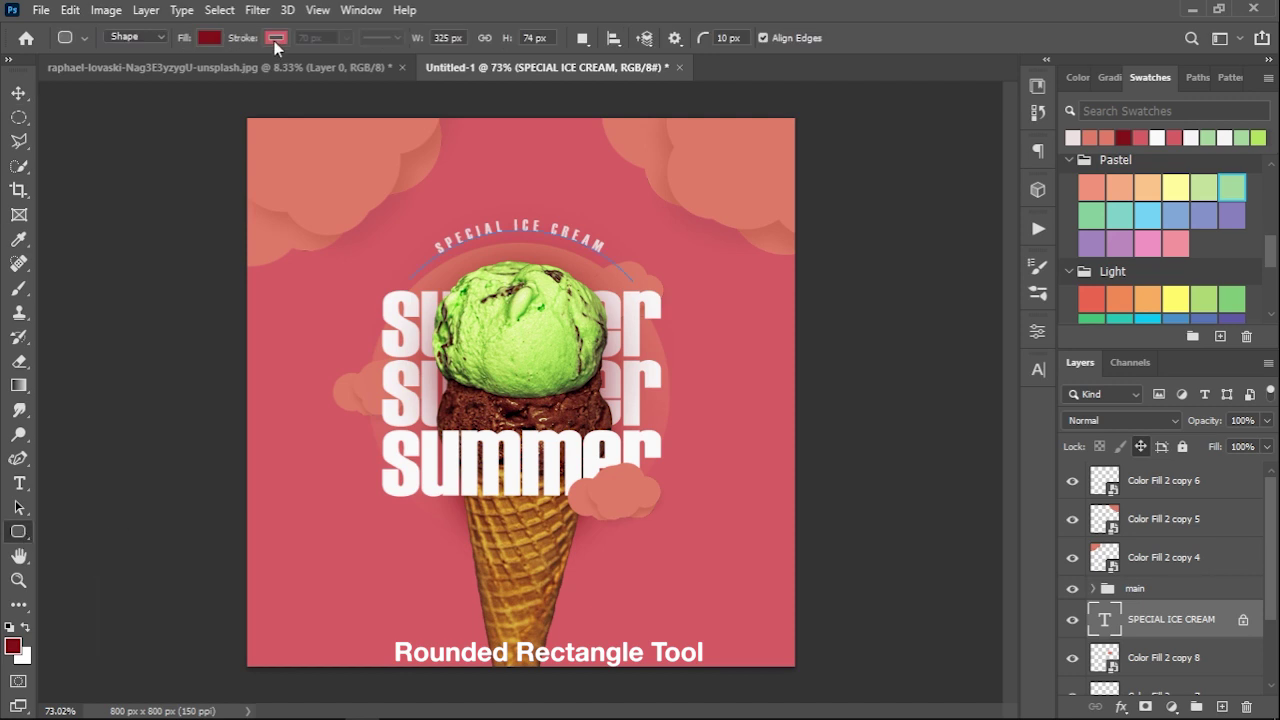
{"action": "scroll", "coordinate": [330, 345], "scroll_direction": "up", "scroll_amount": 2}
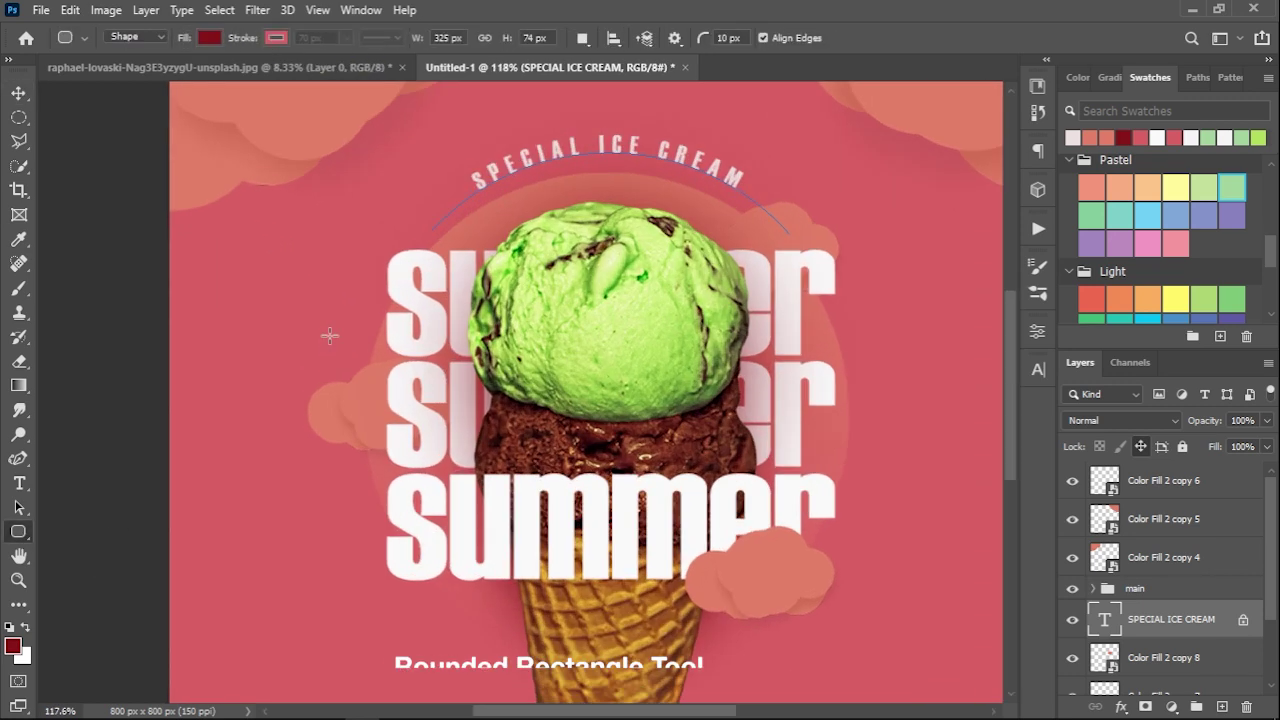
{"action": "left_click", "coordinate": [1163, 518]}
{"action": "scroll", "coordinate": [734, 329], "scroll_direction": "up", "scroll_amount": 1}
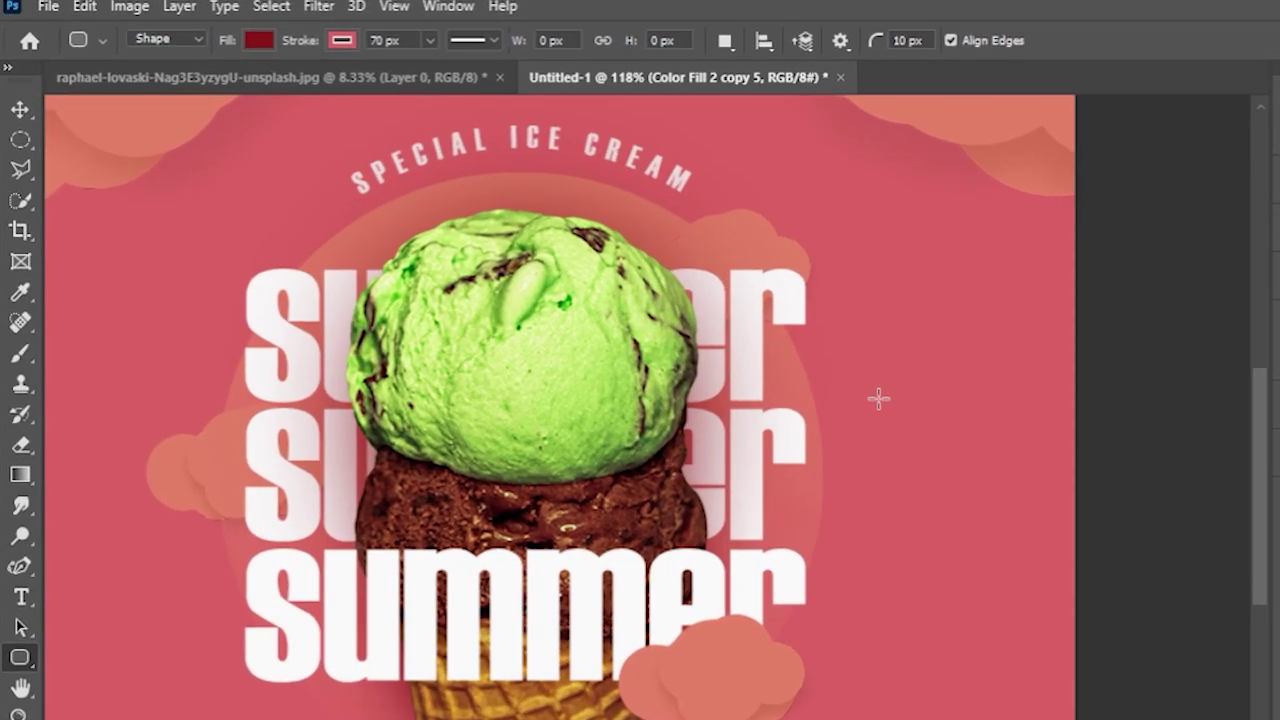
{"action": "left_click", "coordinate": [336, 41]}
{"action": "left_click", "coordinate": [203, 85]}
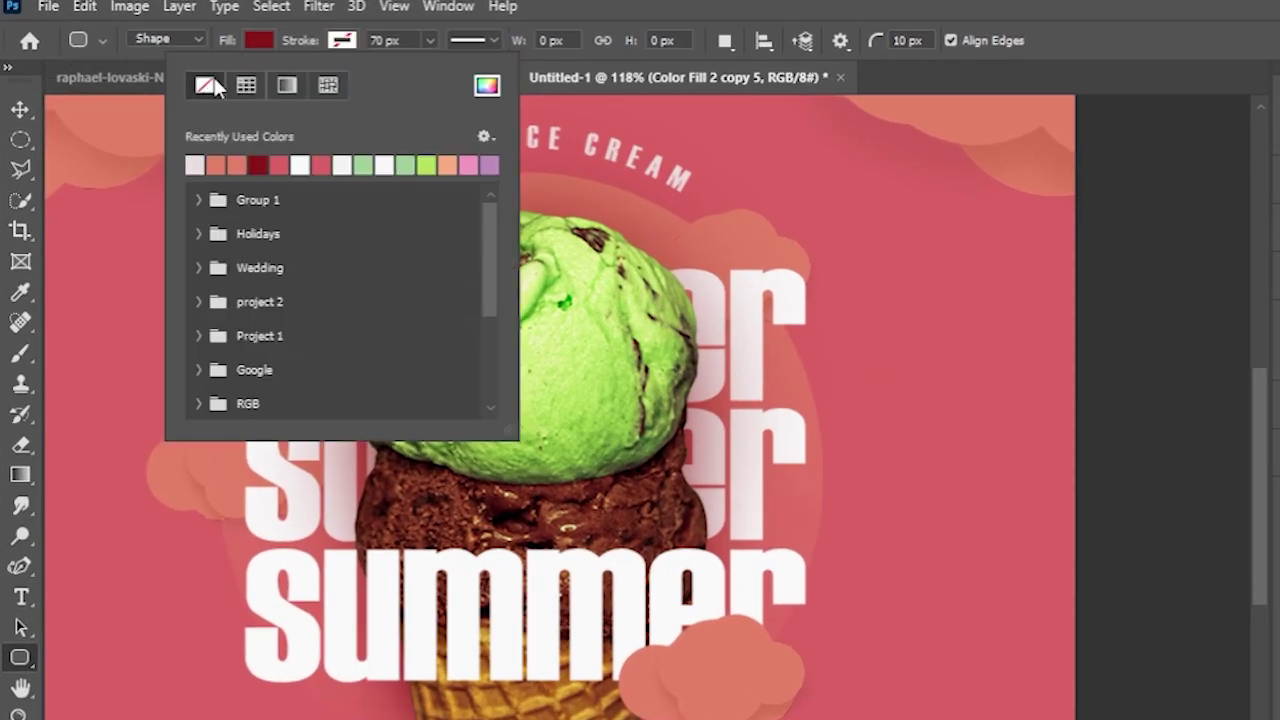
{"action": "left_click", "coordinate": [259, 44]}
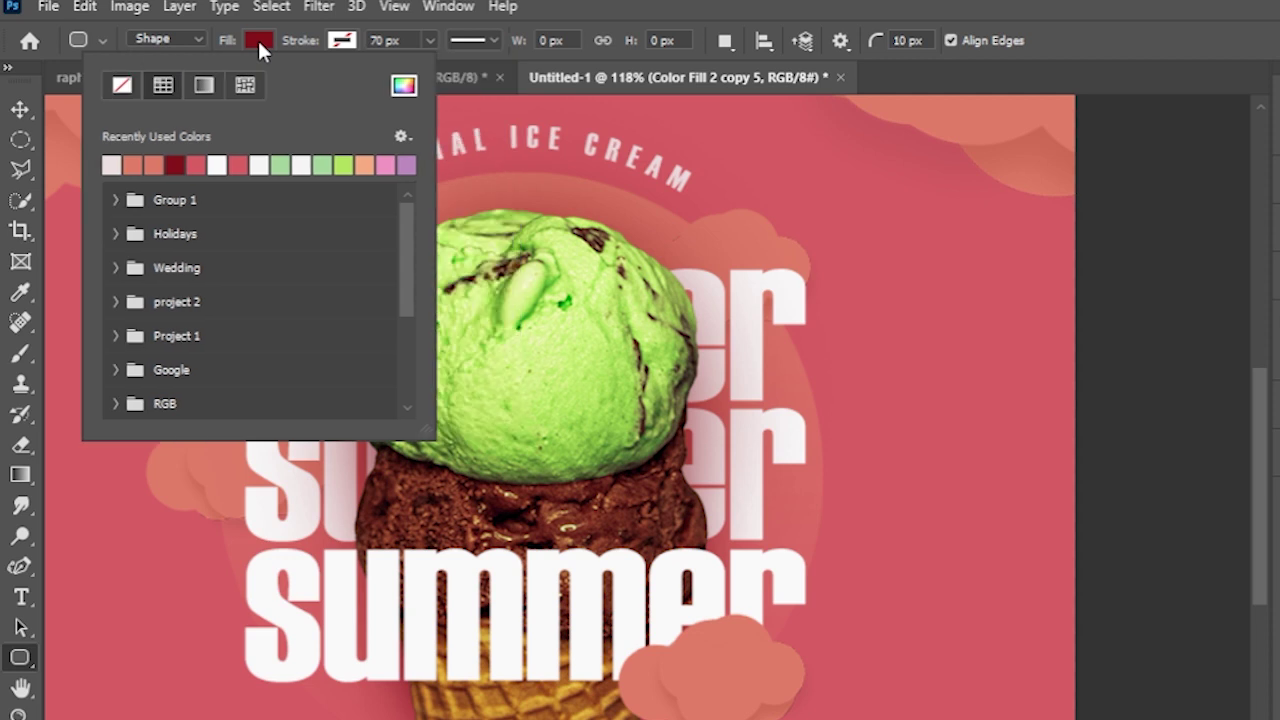
{"action": "left_click", "coordinate": [404, 87]}
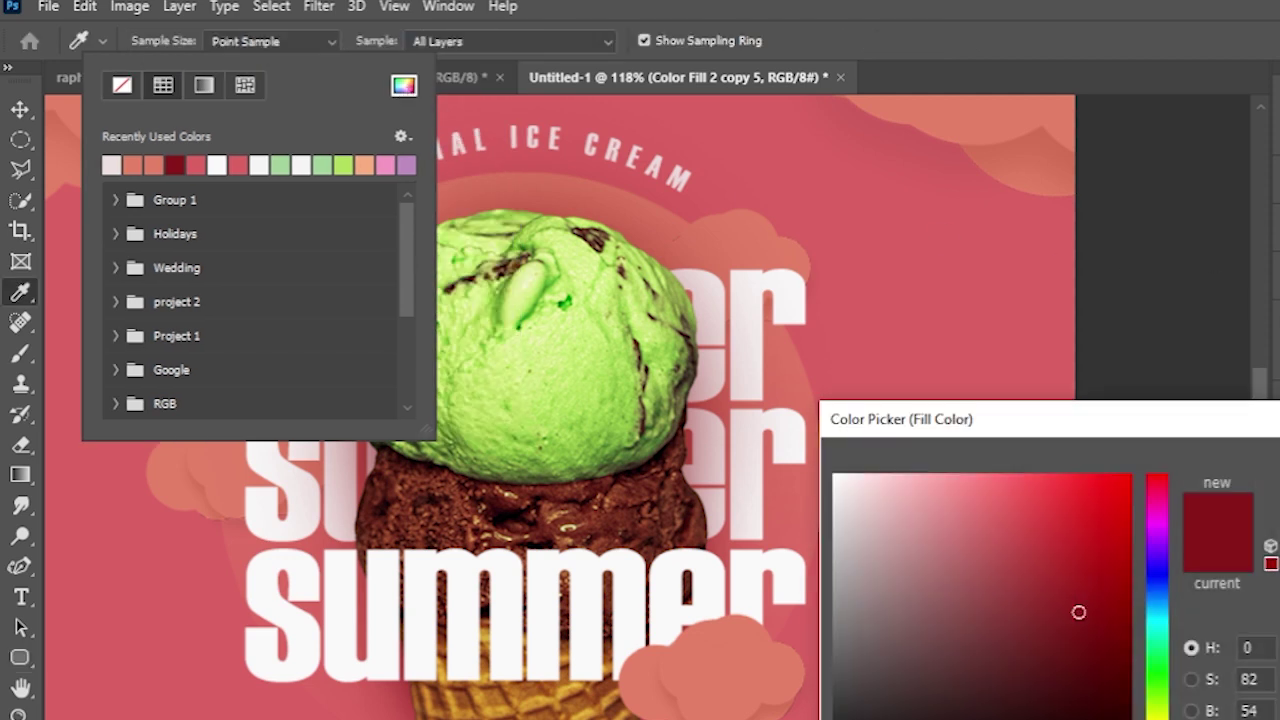
{"action": "left_click", "coordinate": [560, 330]}
{"action": "key", "text": "Return"}
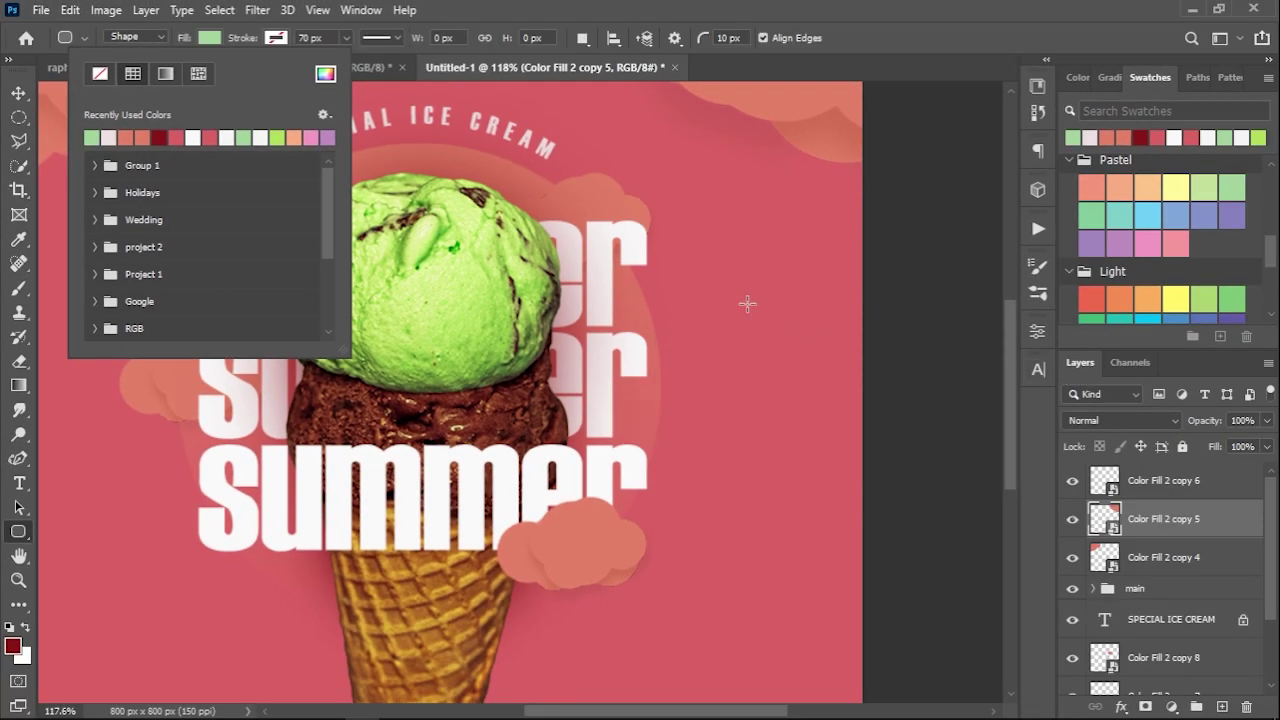
- Draw an 18×44 px sprinkle right of the scoop and rotate it about 45 degrees
{"action": "left_click_drag", "start_coordinate": [747, 304], "coordinate": [763, 347]}
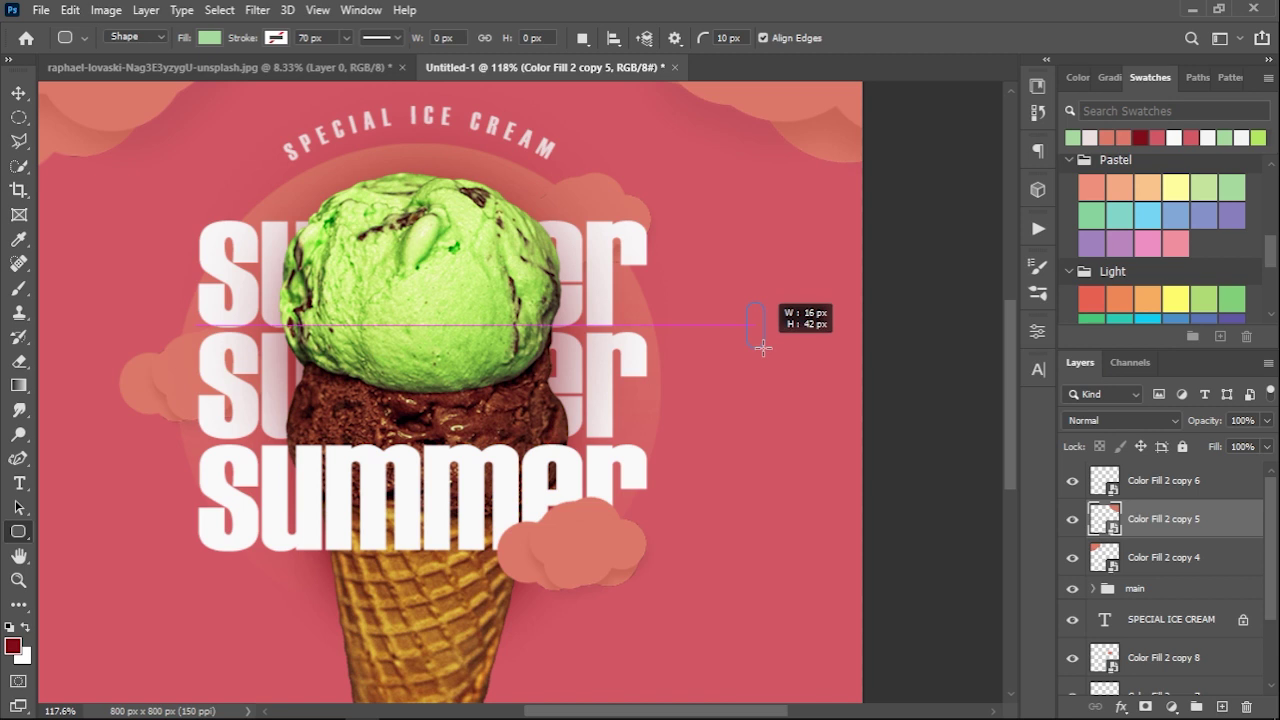
{"action": "left_click_drag", "start_coordinate": [763, 347], "coordinate": [765, 349]}
{"action": "left_click", "coordinate": [985, 324]}
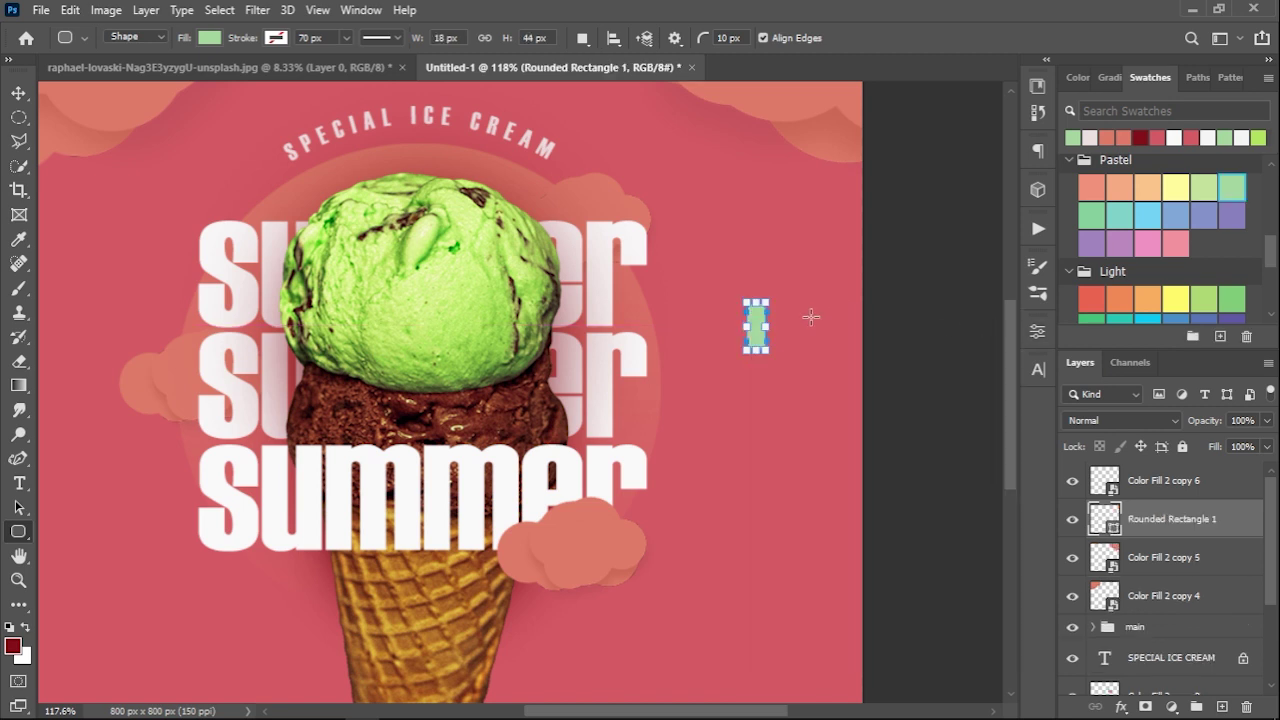
{"action": "key", "text": "v"}
{"action": "key", "text": "ctrl+t"}
{"action": "left_click_drag", "start_coordinate": [794, 282], "coordinate": [818, 308]}
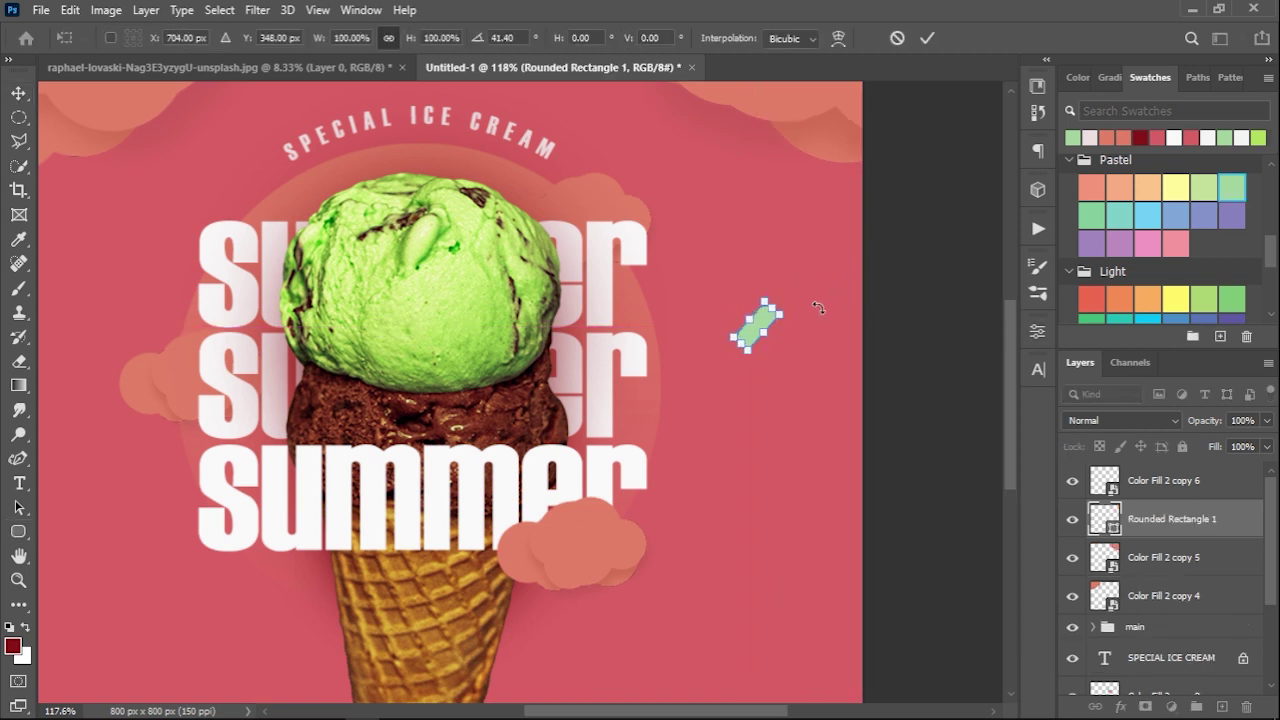
{"action": "left_click", "coordinate": [925, 45]}
{"action": "scroll", "coordinate": [1180, 500], "scroll_direction": "down", "scroll_amount": 1}
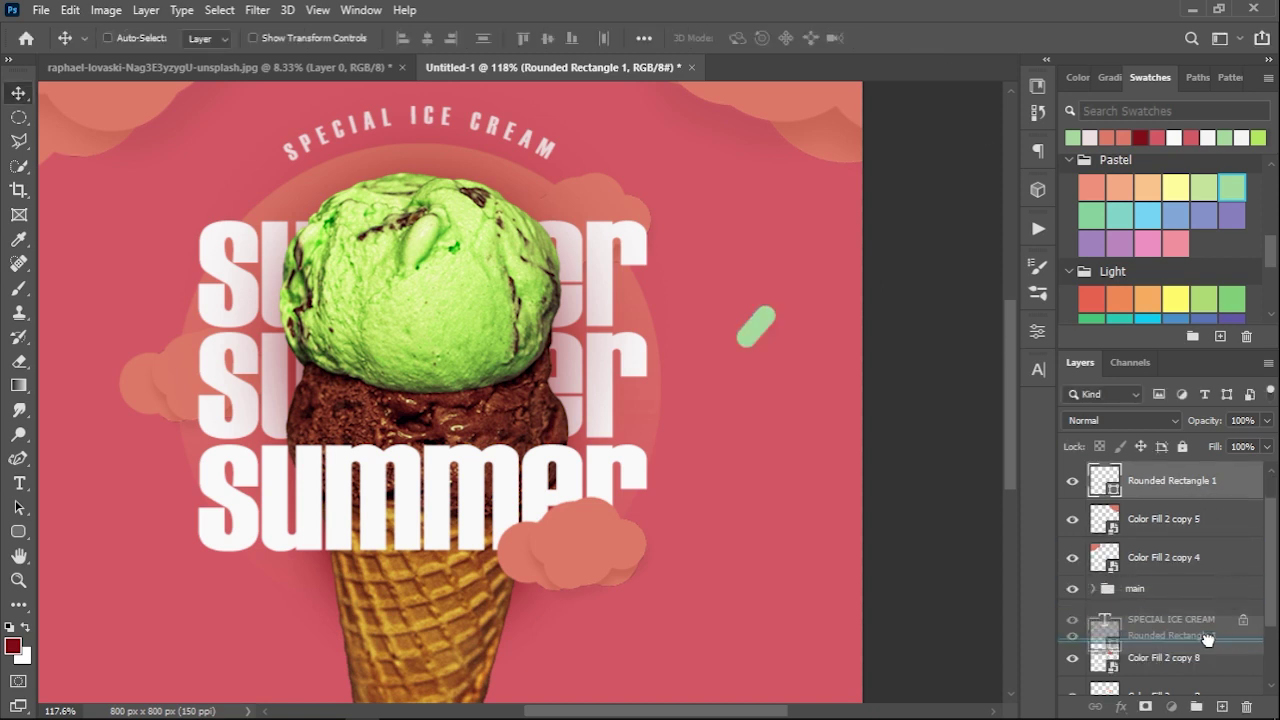
- Move the Rounded Rectangle 1 layer below Gradient Fill 1 and add a layer mask
{"action": "left_click_drag", "start_coordinate": [1204, 490], "coordinate": [1208, 600]}
{"action": "left_click_drag", "start_coordinate": [1210, 553], "coordinate": [1210, 660]}
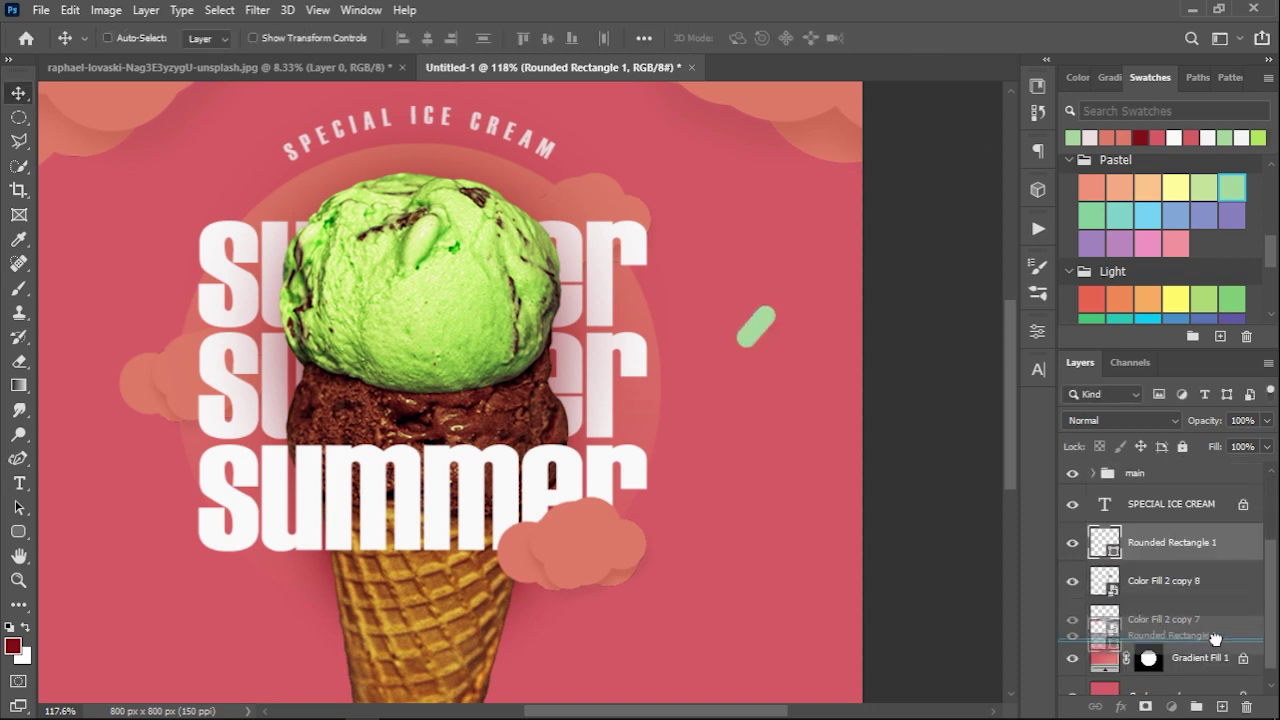
{"action": "scroll", "coordinate": [1205, 640], "scroll_direction": "down", "scroll_amount": 1}
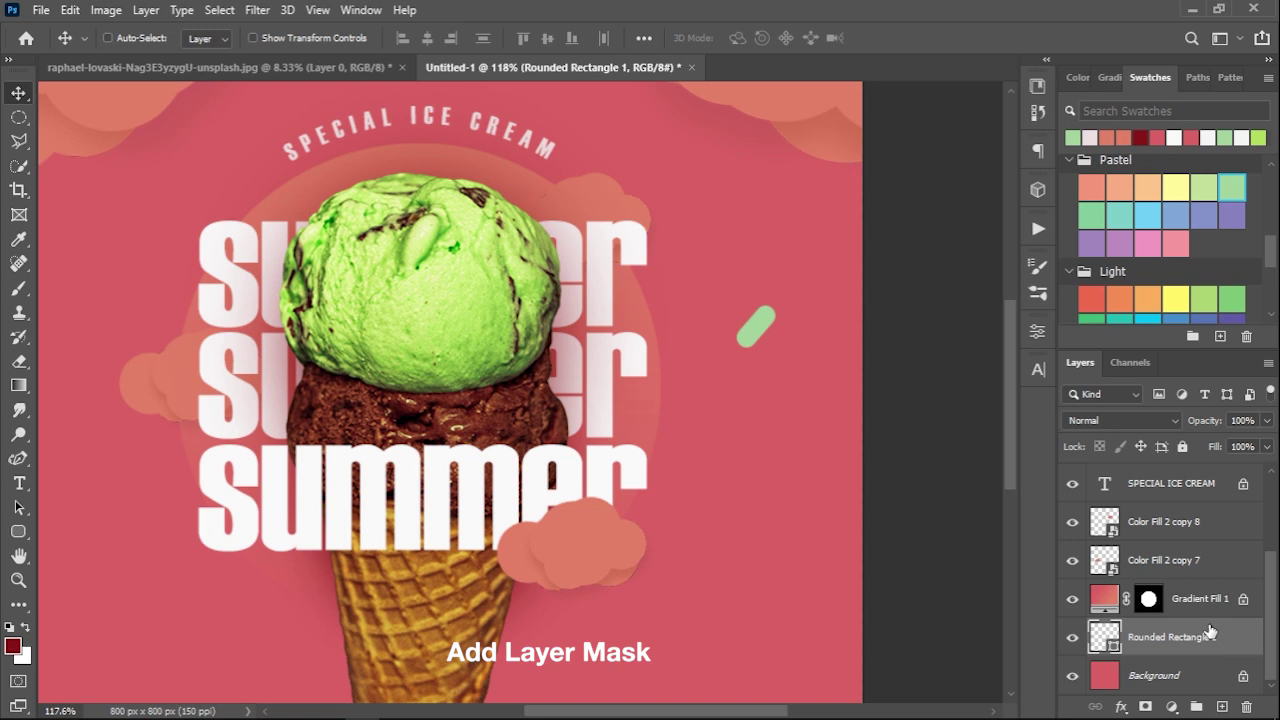
{"action": "left_click", "coordinate": [1145, 706]}
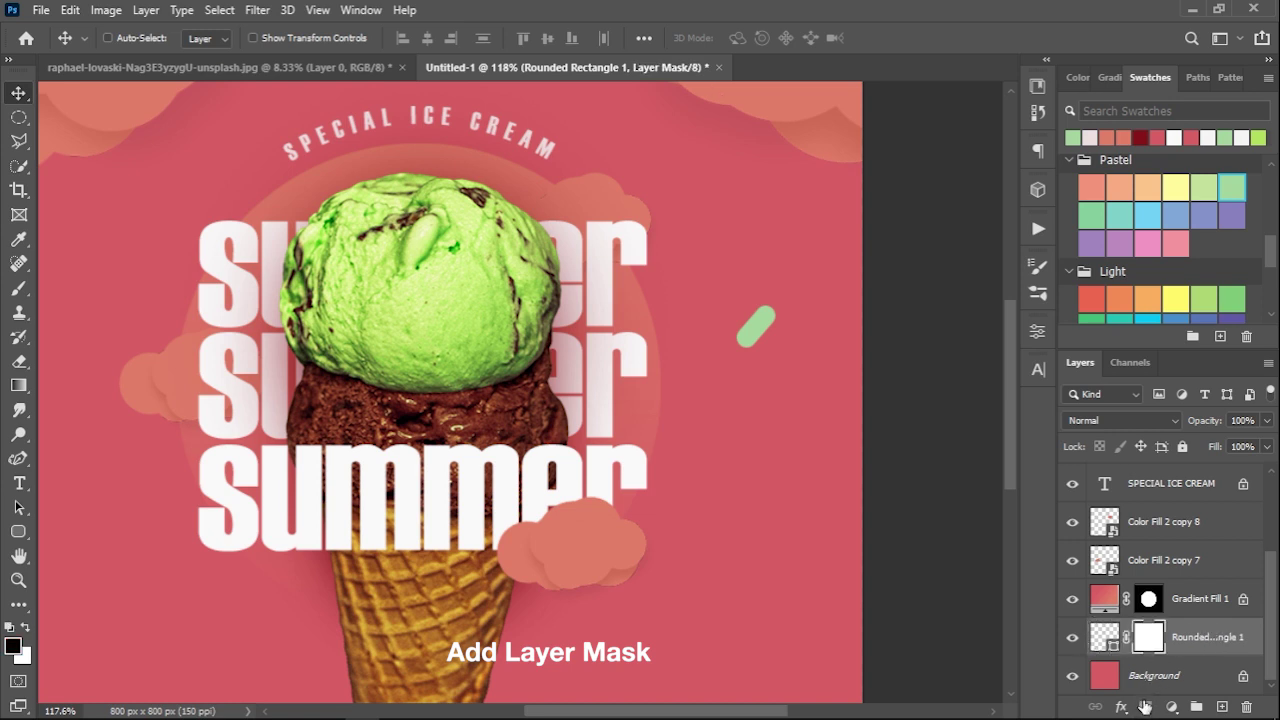
{"action": "scroll", "coordinate": [834, 332], "scroll_direction": "up", "scroll_amount": 1}
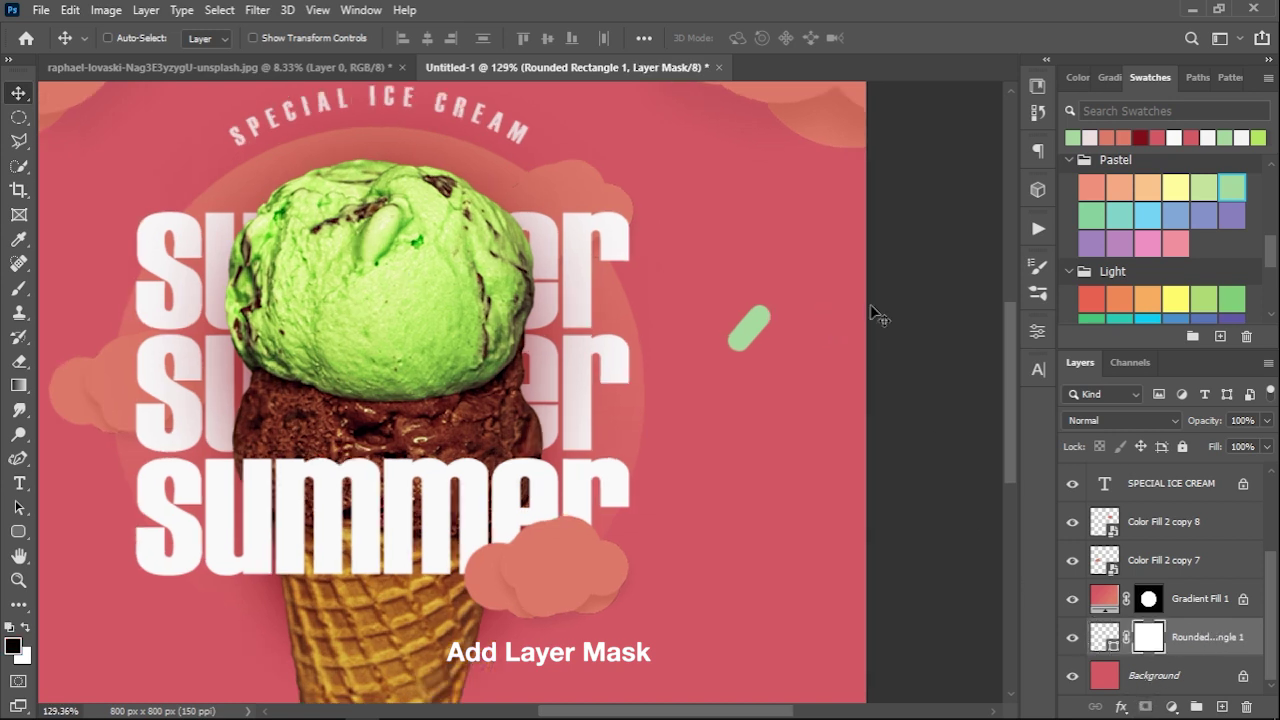
- Paint on the mask with a 125 px soft black brush to fade the sprinkle's top
{"action": "key", "text": "b"}
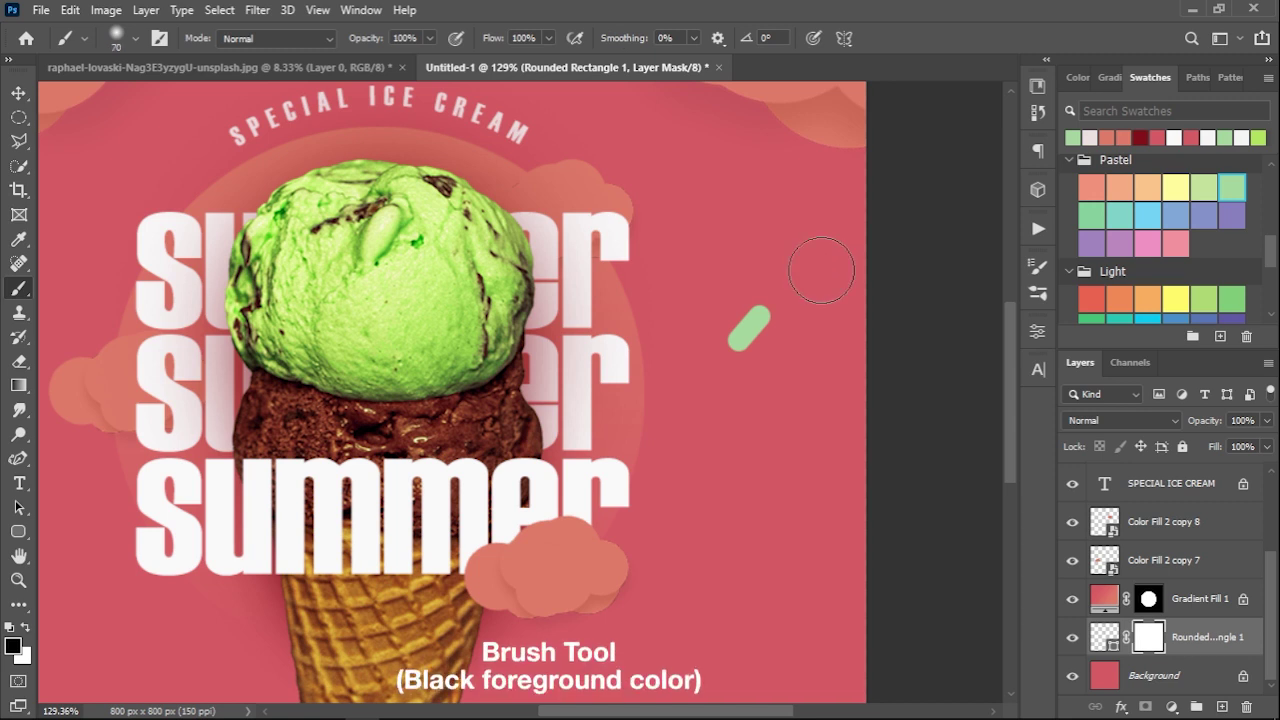
{"action": "key", "text": "bracketleft"}
{"action": "right_click", "coordinate": [800, 275]}
{"action": "key", "text": "Escape"}
{"action": "key", "text": "bracketright"}
{"action": "key", "text": "bracketright"}
{"action": "key", "text": "bracketright"}
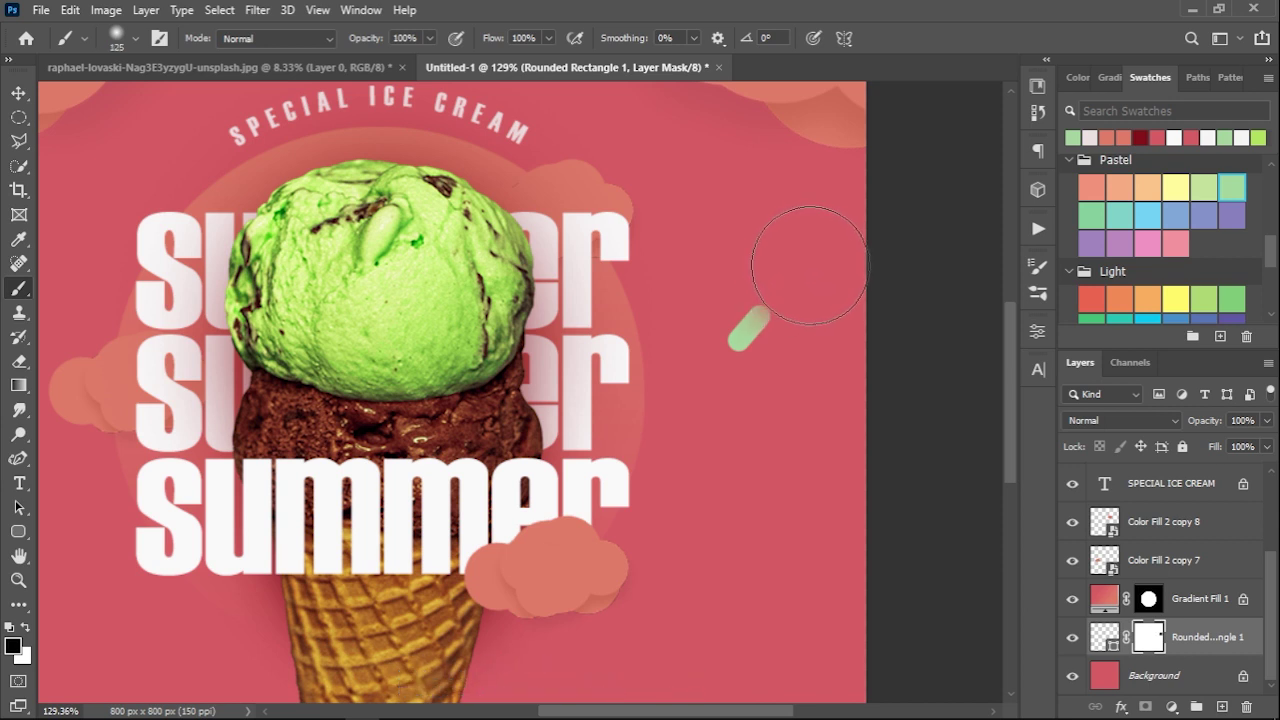
{"action": "left_click_drag", "start_coordinate": [808, 265], "coordinate": [804, 258]}
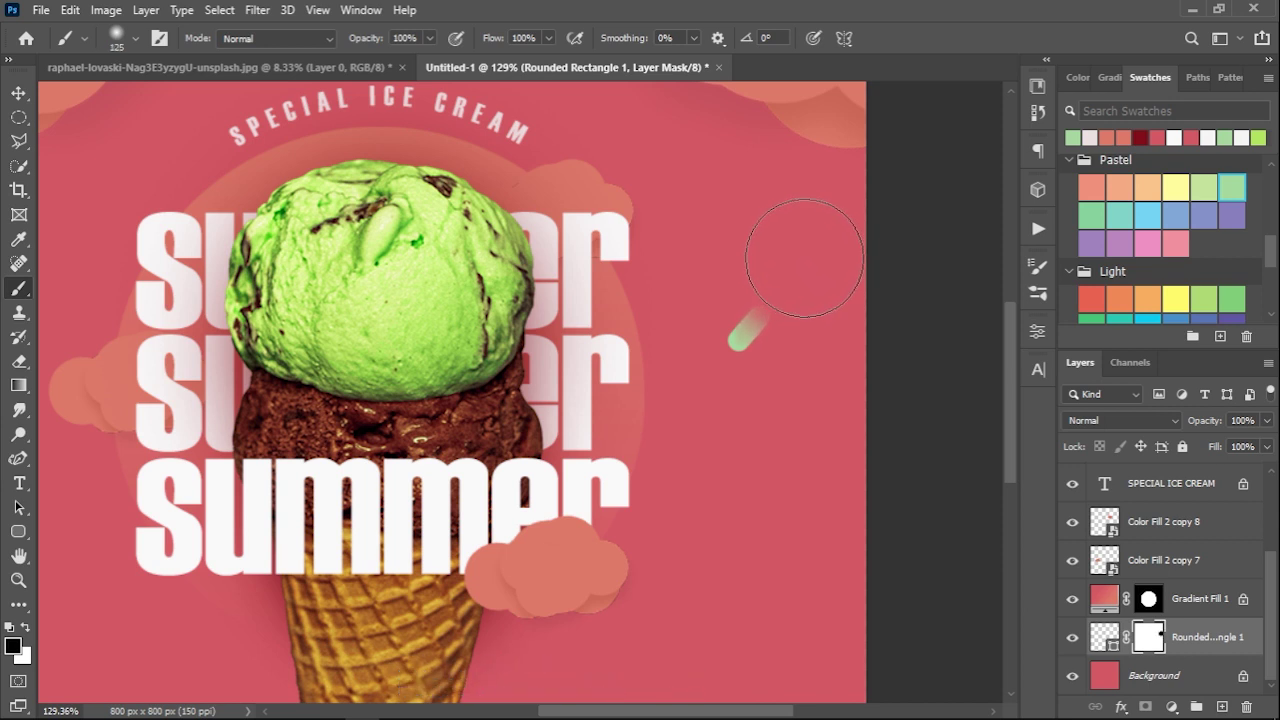
{"action": "key", "text": "v"}
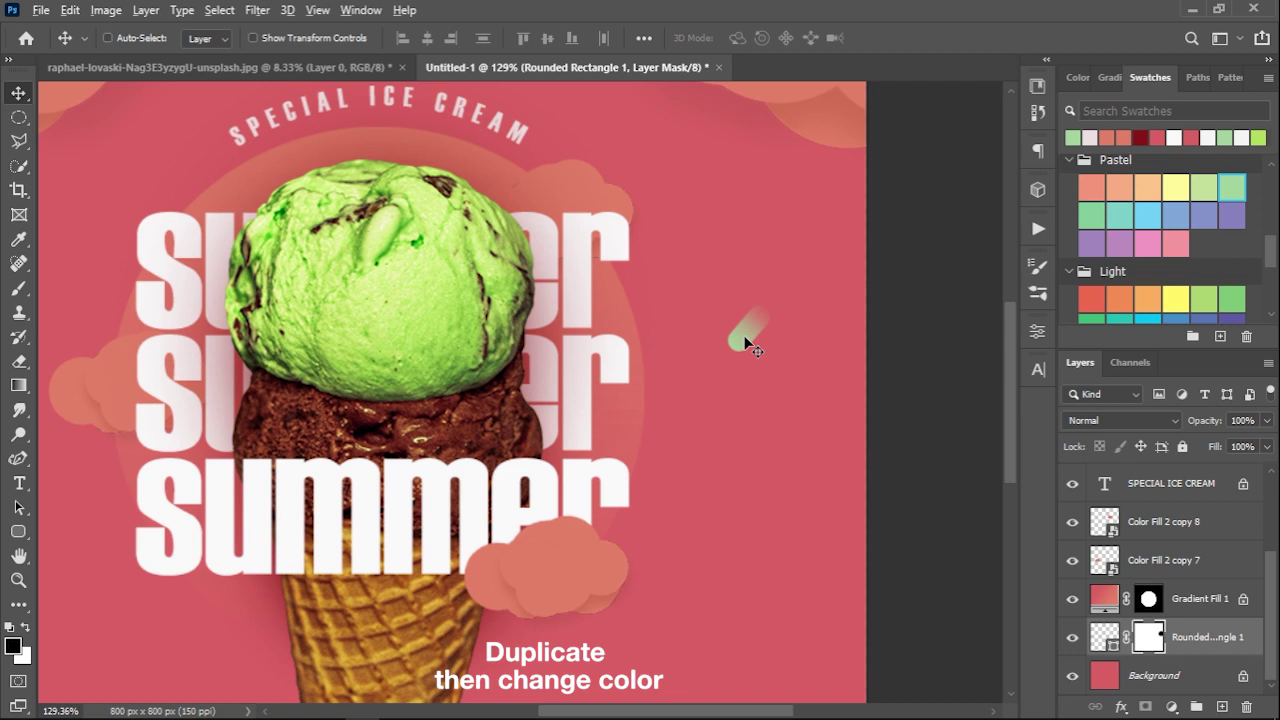
- Duplicate the sprinkle twice, recolouring the copies pink and pastel yellow
{"action": "left_click_drag", "start_coordinate": [746, 340], "coordinate": [721, 260], "text": "alt"}
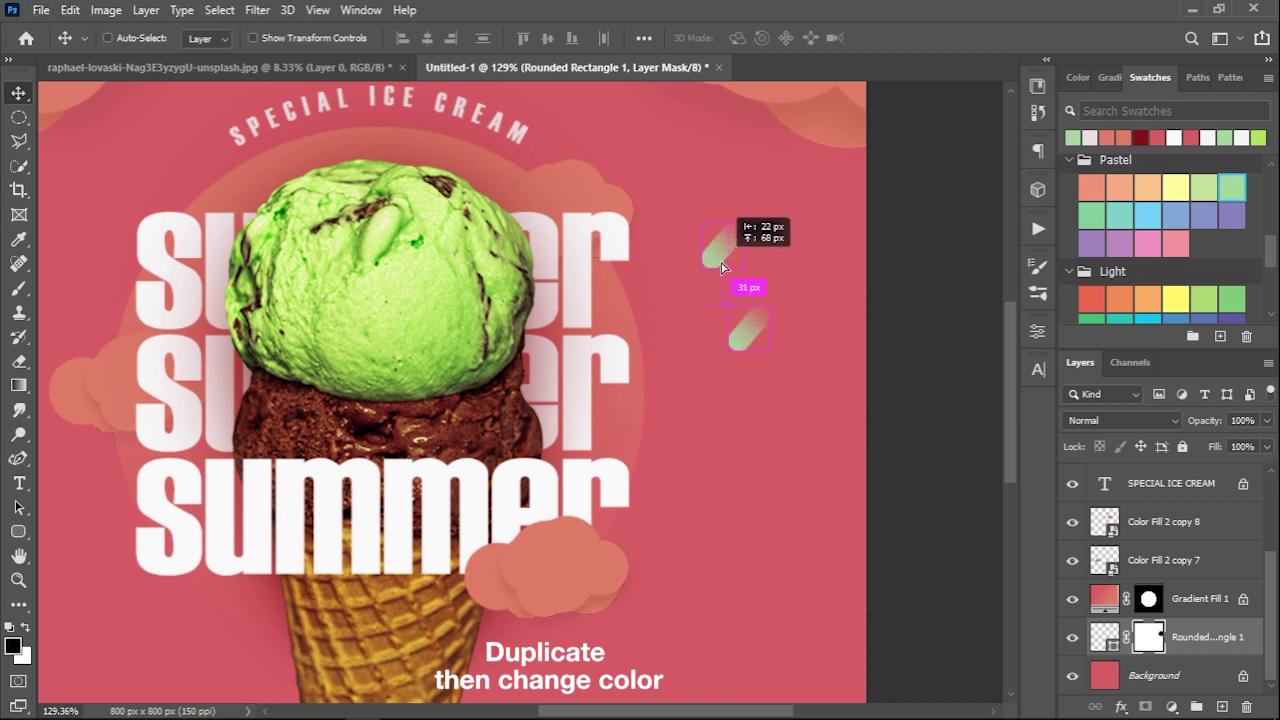
{"action": "key", "text": "u"}
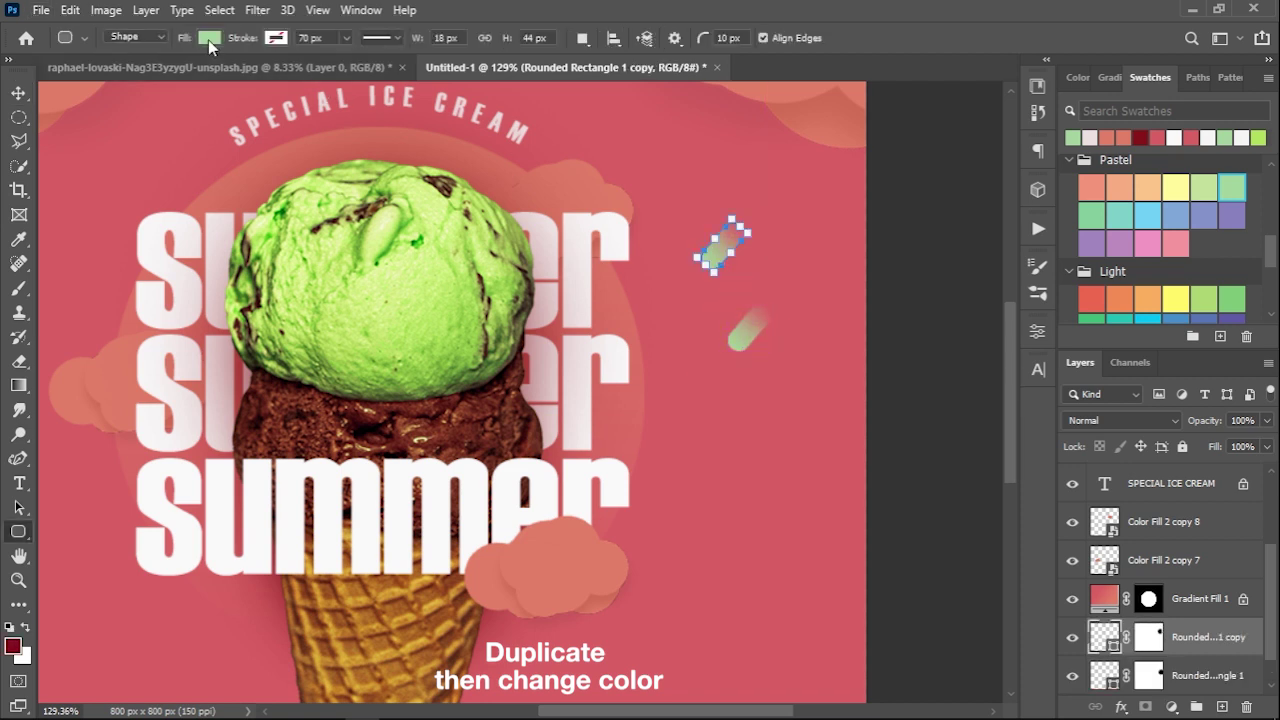
{"action": "left_click", "coordinate": [208, 40]}
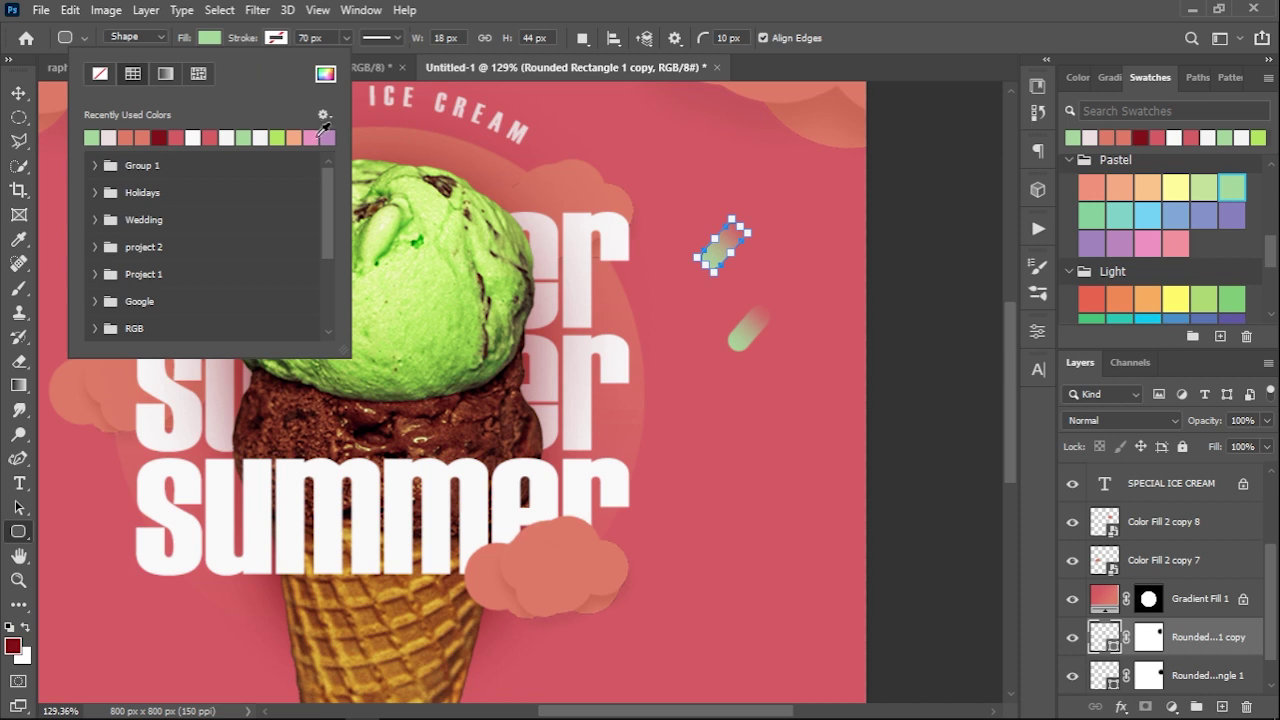
{"action": "left_click", "coordinate": [317, 136]}
{"action": "key", "text": "Escape"}
{"action": "key", "text": "v"}
{"action": "mouse_move", "coordinate": [718, 260]}
{"action": "left_mouse_down"}
{"action": "mouse_move", "coordinate": [730, 229]}
{"action": "mouse_move", "coordinate": [851, 262]}
{"action": "left_mouse_up"}
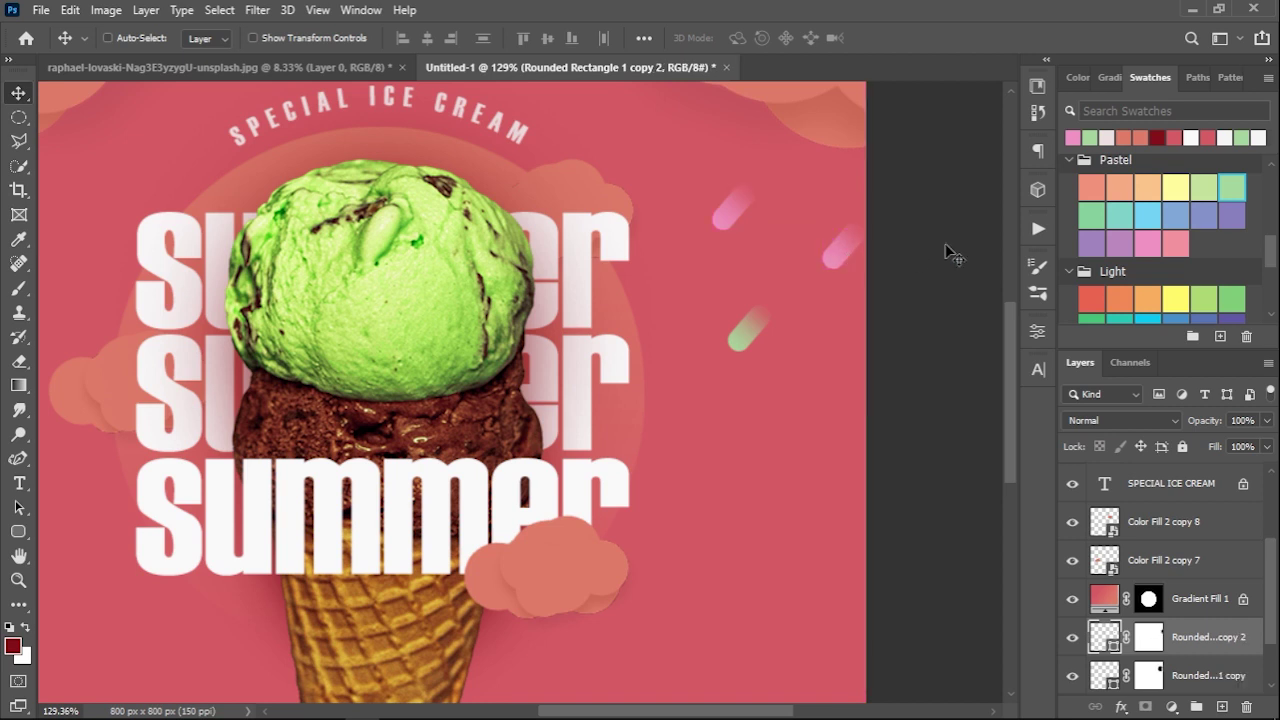
{"action": "left_click", "coordinate": [1175, 187]}
- Merge the three sprinkle layers and scatter duplicates across the canvas
{"action": "scroll", "coordinate": [1200, 585], "scroll_direction": "down", "scroll_amount": 2}
{"action": "left_click", "coordinate": [1217, 647], "text": "shift"}
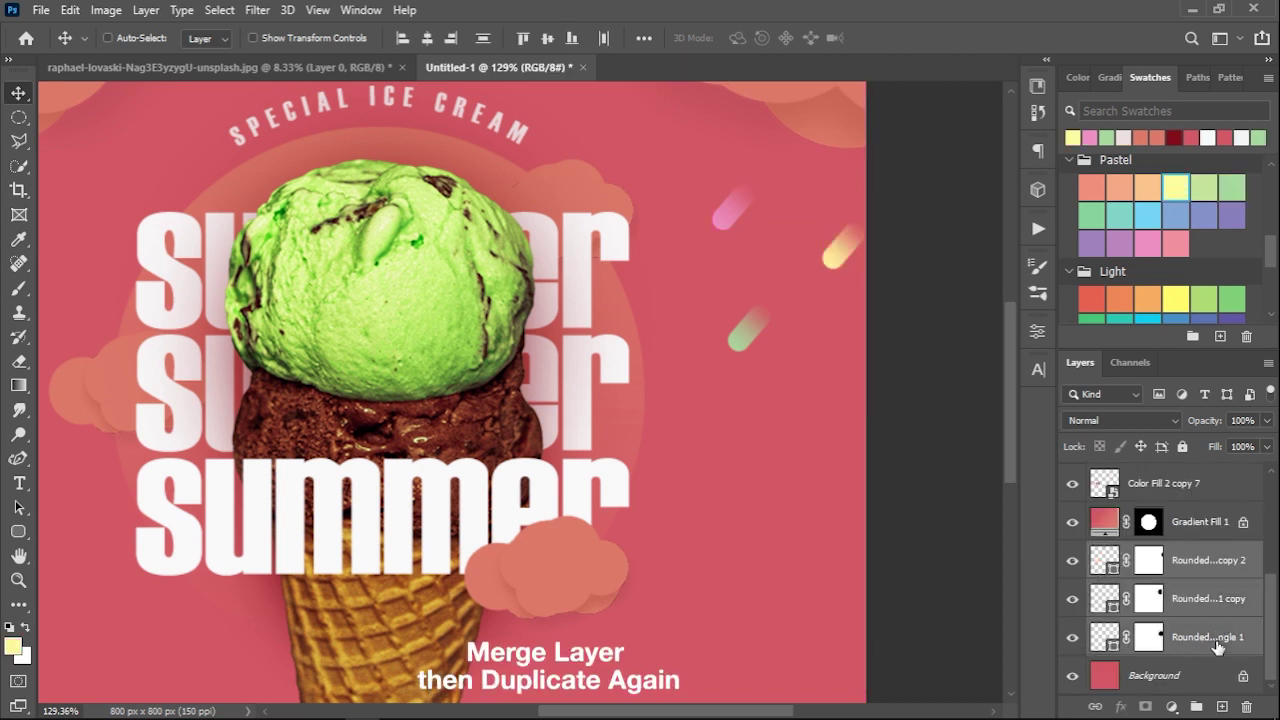
{"action": "right_click", "coordinate": [1217, 647]}
{"action": "left_click", "coordinate": [1039, 260]}
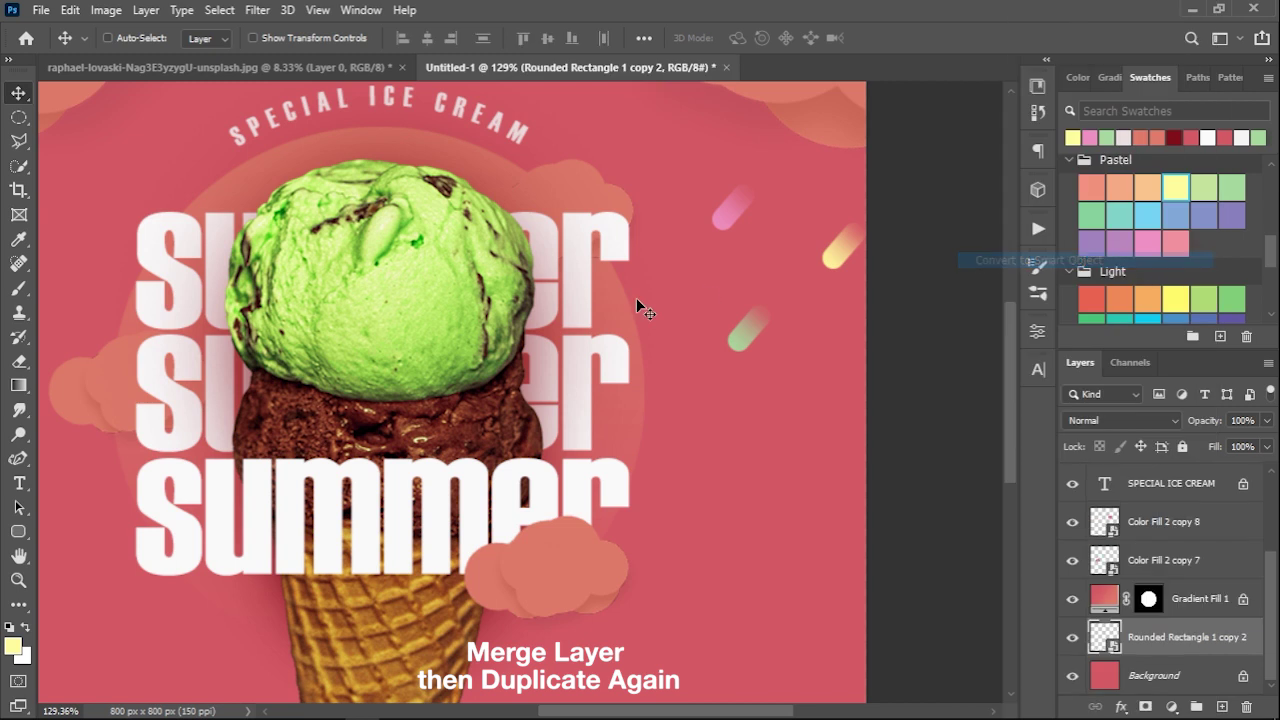
{"action": "key", "text": "ctrl+0"}
{"action": "left_click_drag", "start_coordinate": [720, 355], "coordinate": [736, 404]}
{"action": "mouse_move", "coordinate": [740, 400]}
{"action": "left_mouse_down"}
{"action": "mouse_move", "coordinate": [640, 140]}
{"action": "mouse_move", "coordinate": [330, 235]}
{"action": "mouse_move", "coordinate": [328, 530]}
{"action": "mouse_move", "coordinate": [744, 523]}
{"action": "mouse_move", "coordinate": [443, 157]}
{"action": "mouse_move", "coordinate": [251, 349]}
{"action": "mouse_move", "coordinate": [429, 331]}
{"action": "mouse_move", "coordinate": [767, 514]}
{"action": "left_mouse_up"}
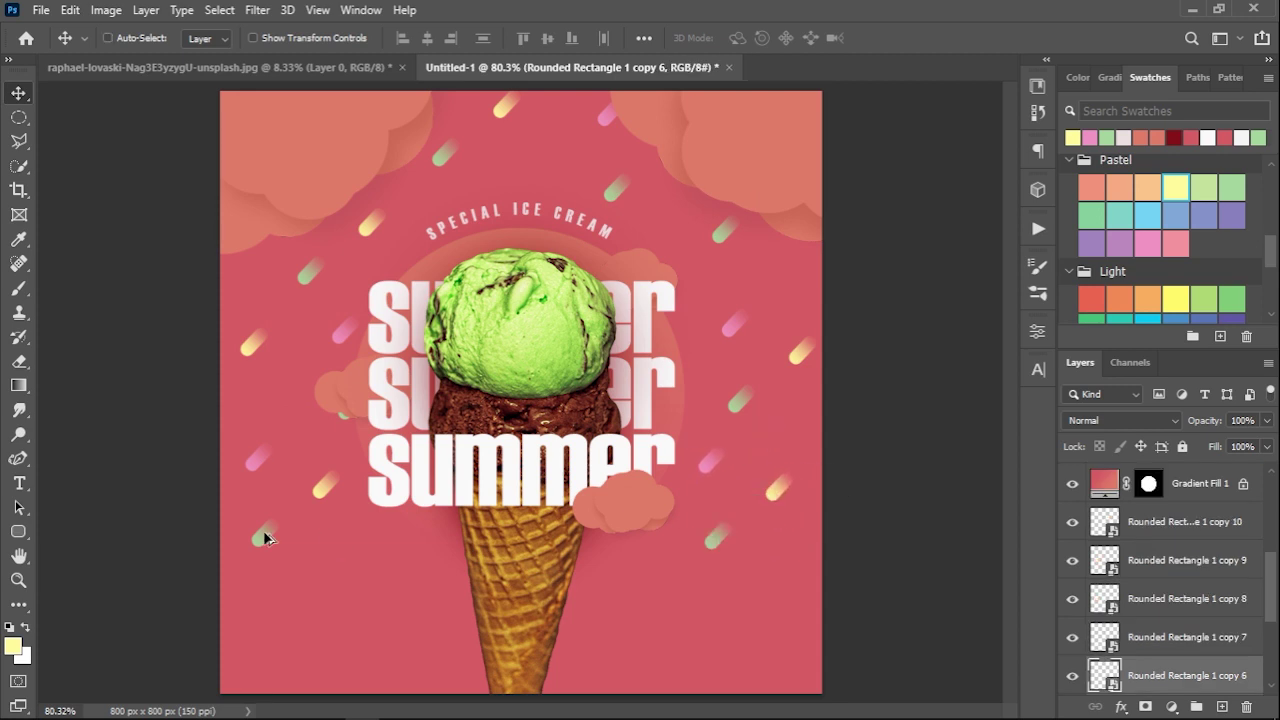
{"action": "left_click_drag", "start_coordinate": [263, 530], "coordinate": [470, 520]}
{"action": "scroll", "coordinate": [521, 392], "scroll_direction": "down", "scroll_amount": 1}
- Convert the sprinkles to a smart object, then fill a bottom strip with pastel green 82ca9c
{"action": "right_click", "coordinate": [1215, 640]}
{"action": "left_click", "coordinate": [1215, 643]}
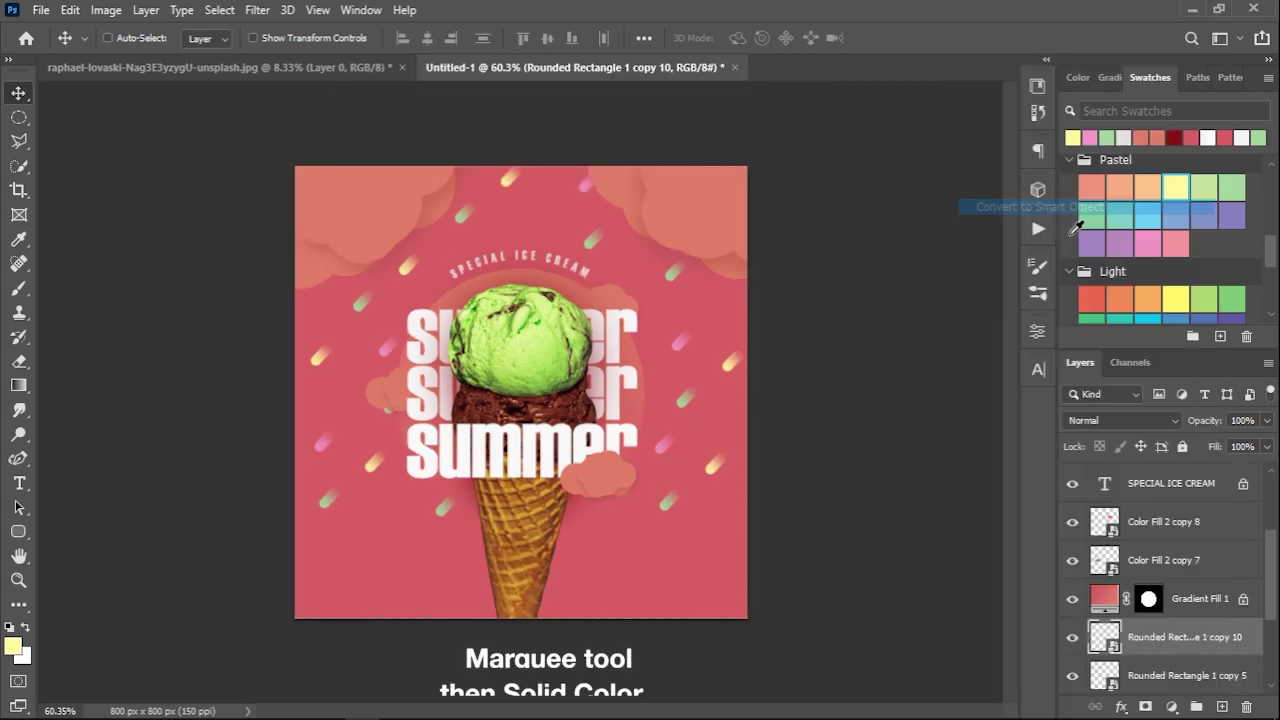
{"action": "left_click", "coordinate": [19, 117]}
{"action": "left_click", "coordinate": [120, 117]}
{"action": "left_click_drag", "start_coordinate": [294, 575], "coordinate": [811, 666]}
{"action": "left_click", "coordinate": [1173, 707]}
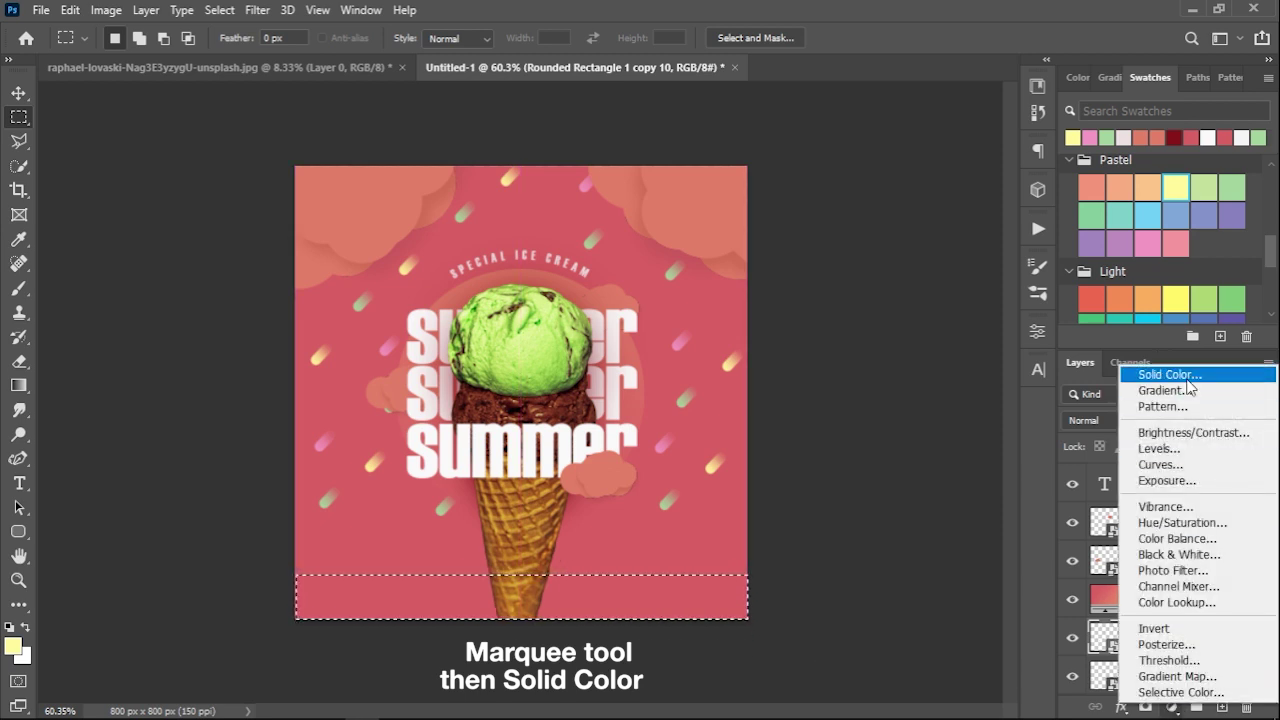
{"action": "left_click", "coordinate": [1183, 374]}
{"action": "left_click", "coordinate": [1091, 215]}
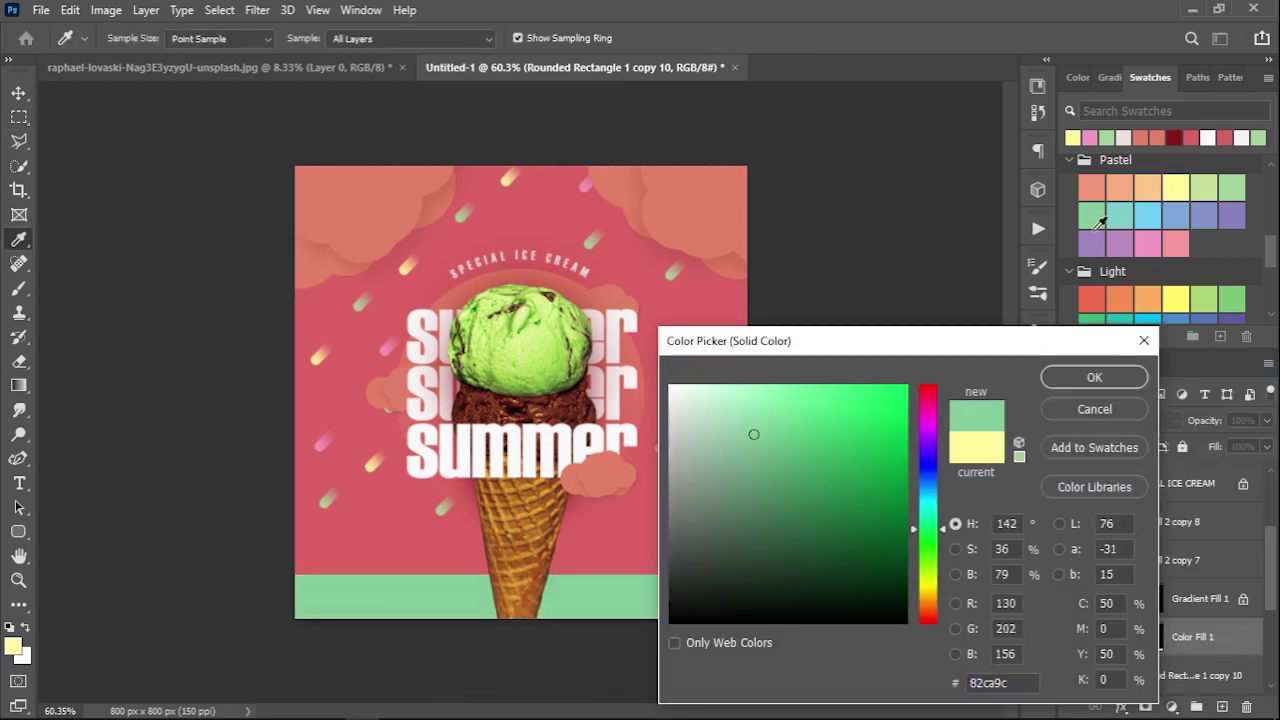